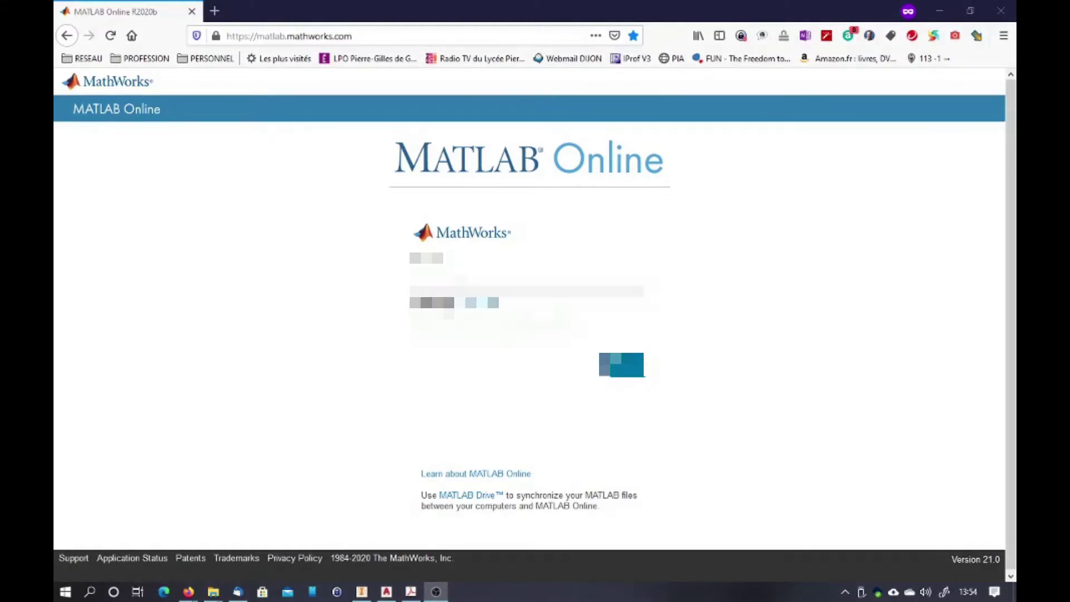
Sign in to MATLAB Online with the account's e-mail and saved password
{"action": "left_click", "coordinate": [527, 283]}
{"action": "left_click", "coordinate": [527, 283]}
{"action": "left_click", "coordinate": [527, 303]}
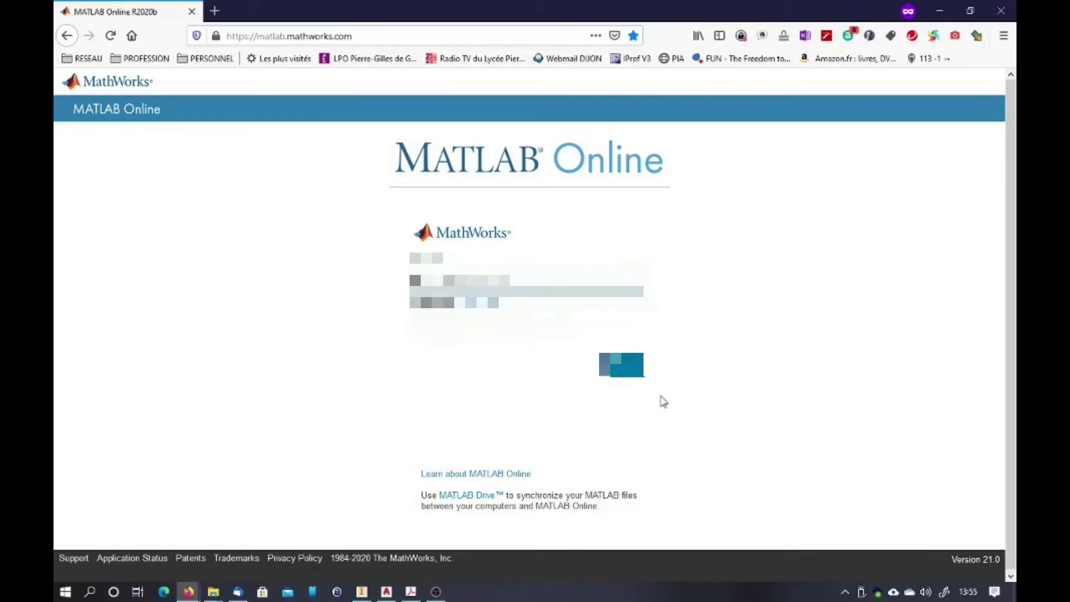
{"action": "left_click", "coordinate": [635, 374]}
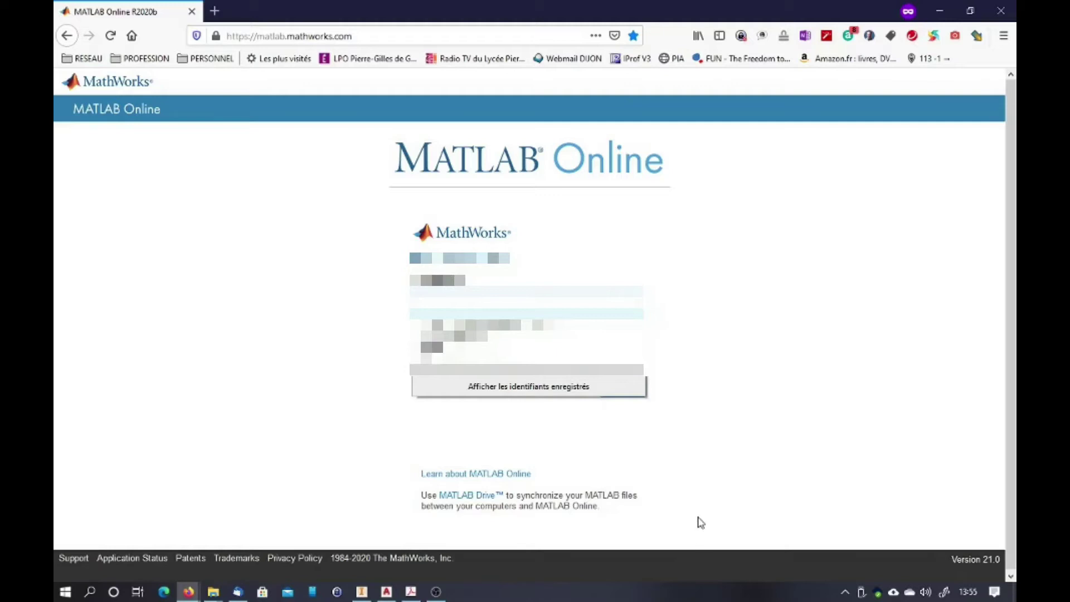
{"action": "left_click", "coordinate": [483, 371]}
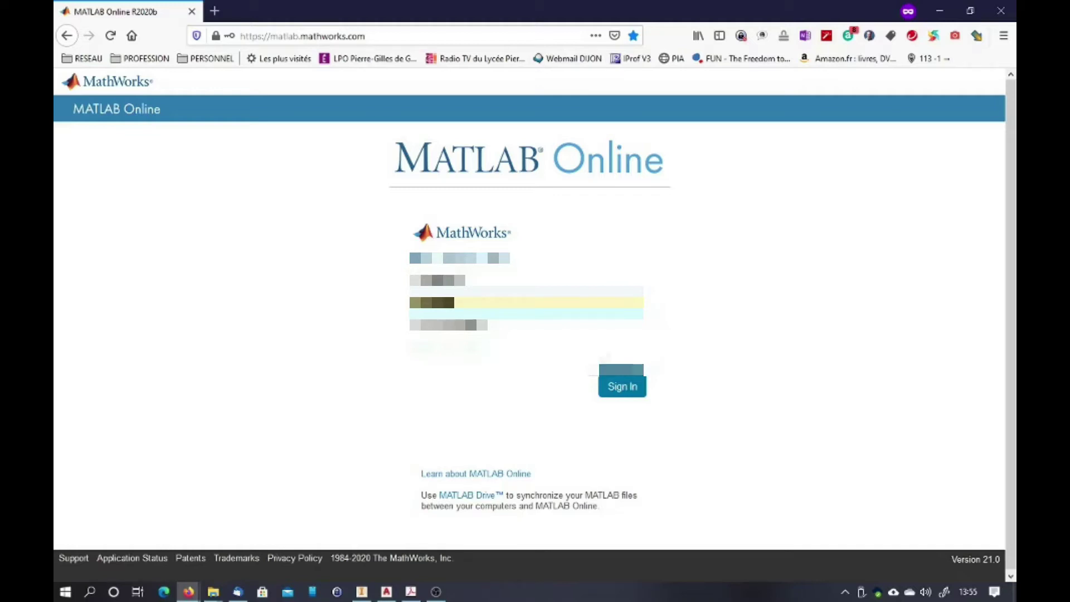
{"action": "left_click", "coordinate": [607, 388]}
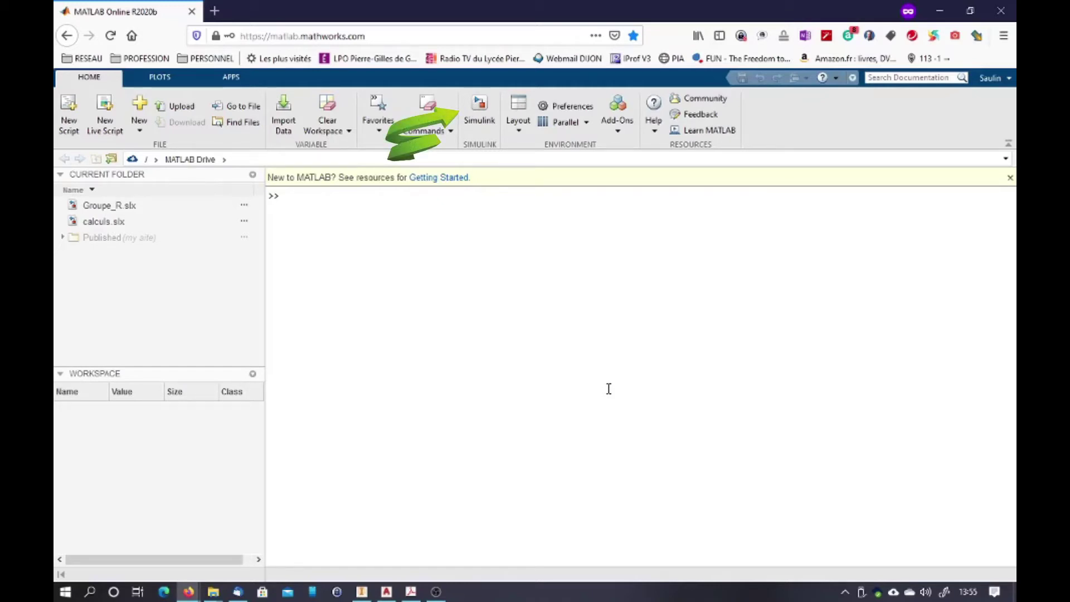
Start Simulink, create a blank model, and enlarge its window to fill most of the workspace's height
{"action": "left_click", "coordinate": [477, 117]}
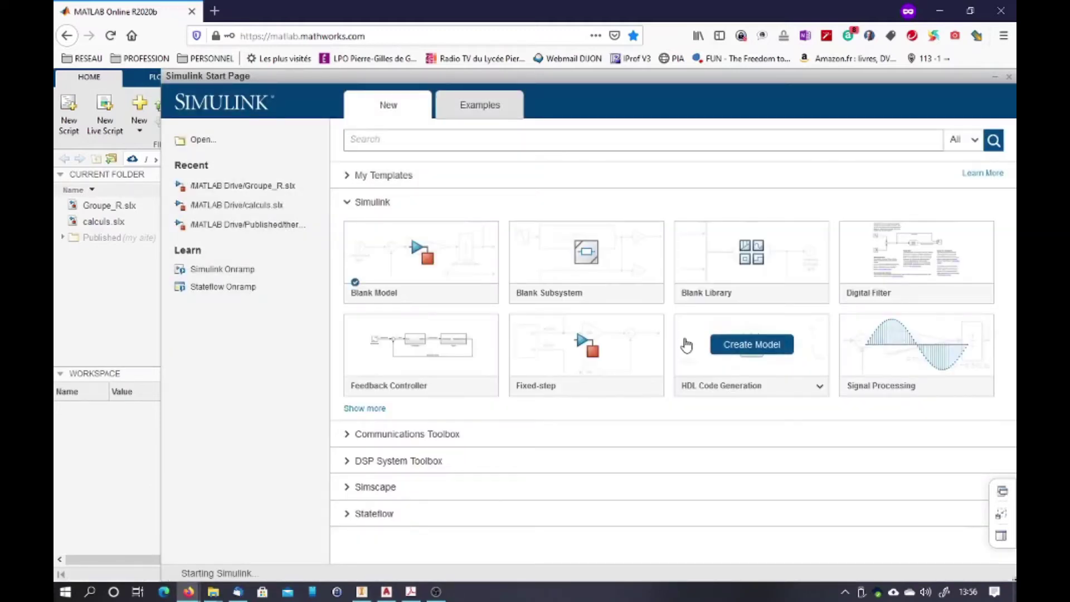
{"action": "mouse_move", "coordinate": [421, 275]}
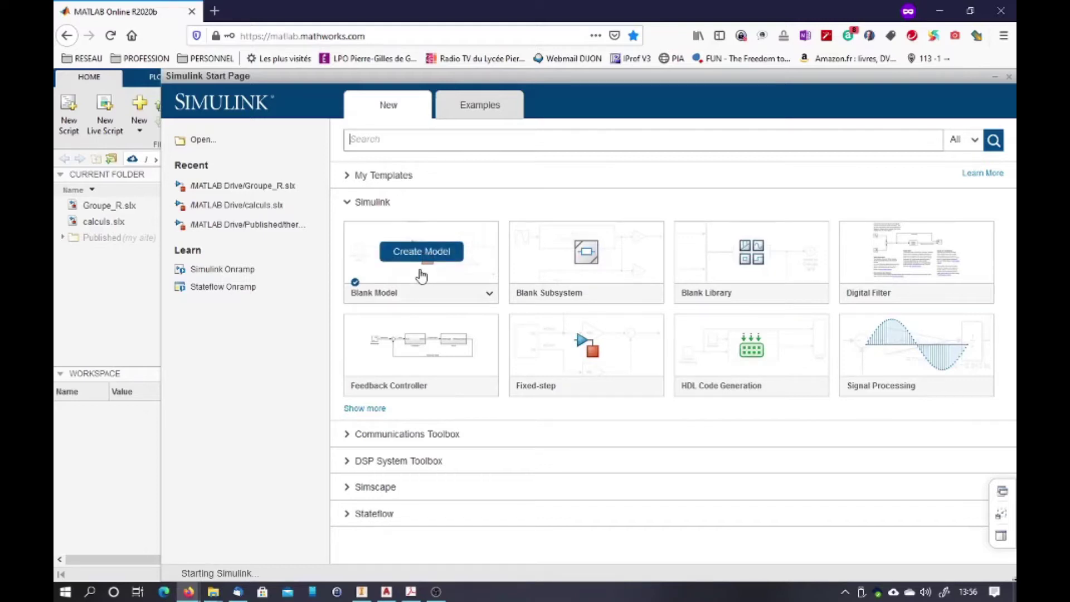
{"action": "left_click", "coordinate": [421, 273]}
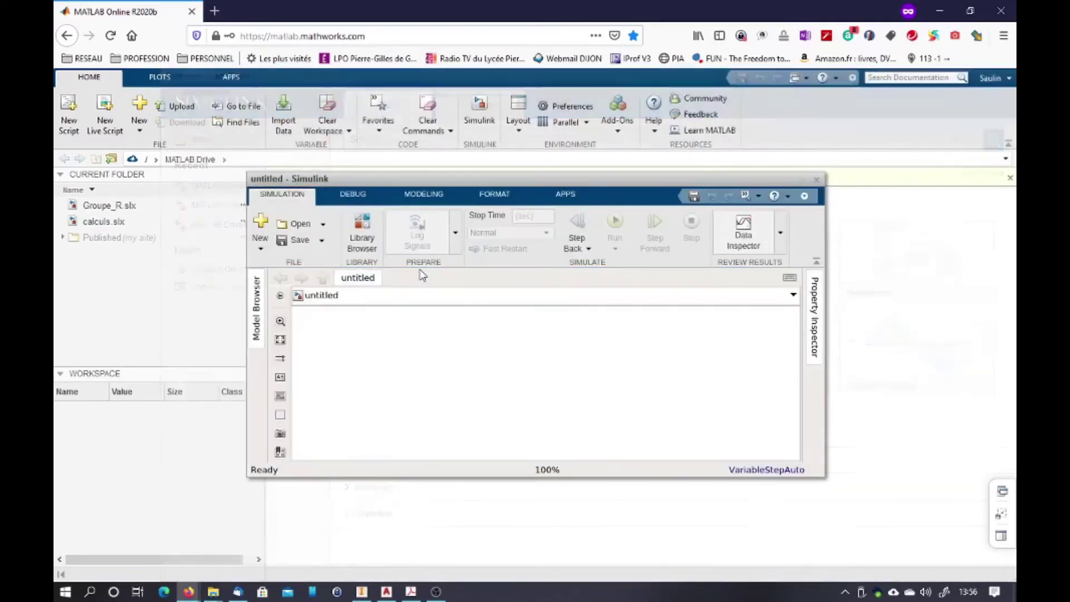
{"action": "left_click_drag", "start_coordinate": [556, 179], "coordinate": [744, 79]}
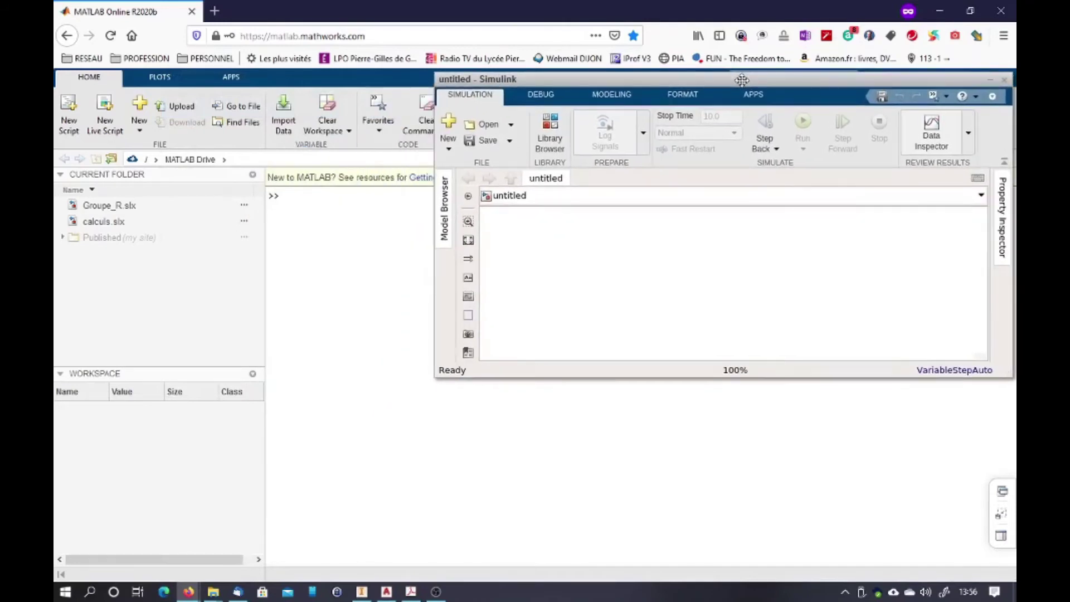
{"action": "left_click_drag", "start_coordinate": [432, 374], "coordinate": [355, 577]}
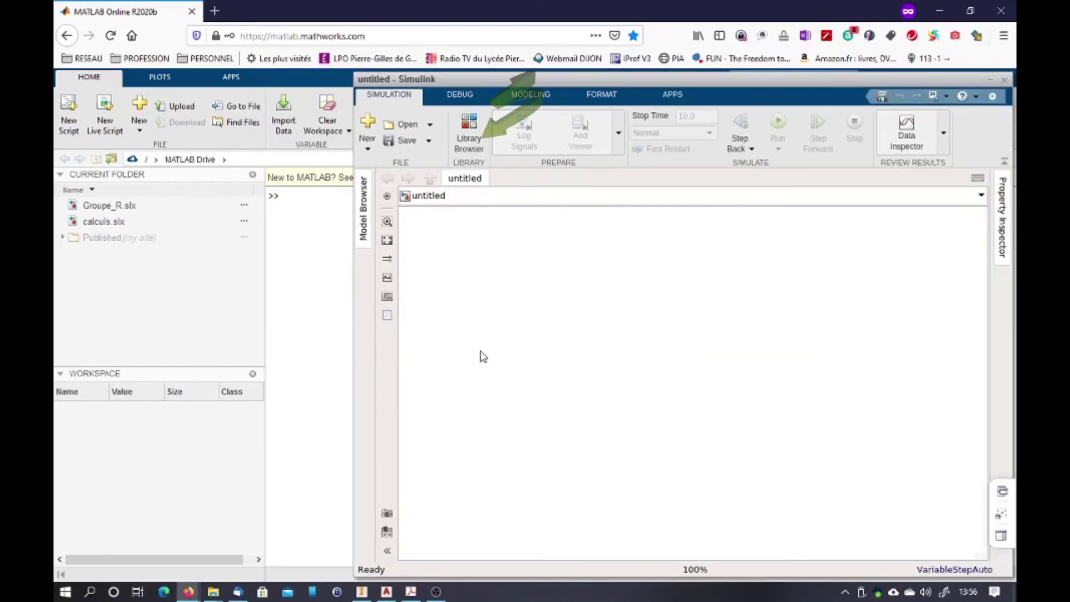
Show the Simulink Library Browser and fit its window alongside the model window without overlap
{"action": "left_click", "coordinate": [473, 137]}
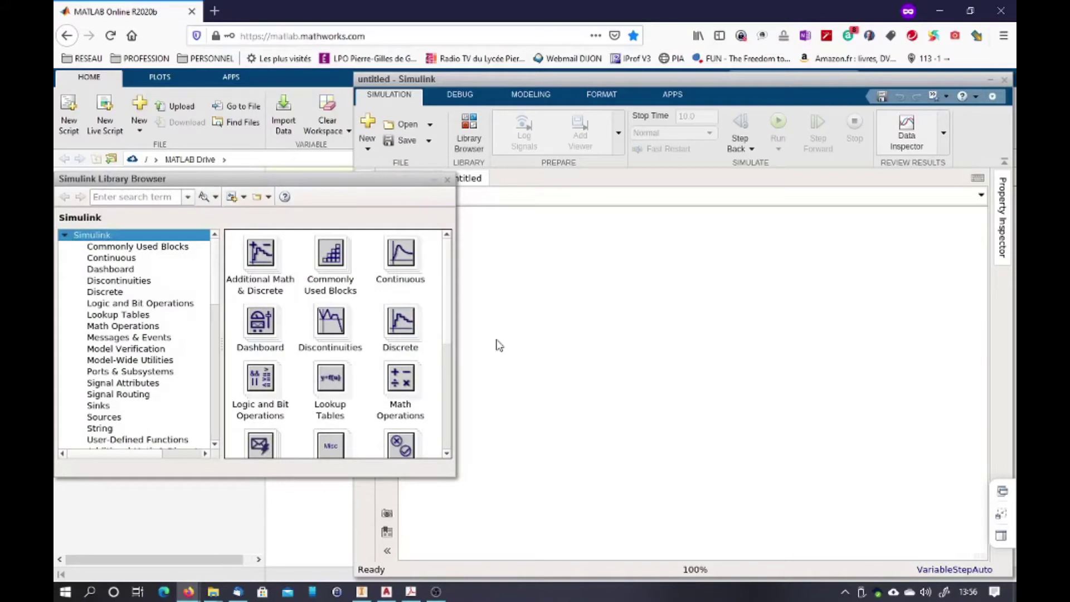
{"action": "left_click_drag", "start_coordinate": [184, 173], "coordinate": [186, 75]}
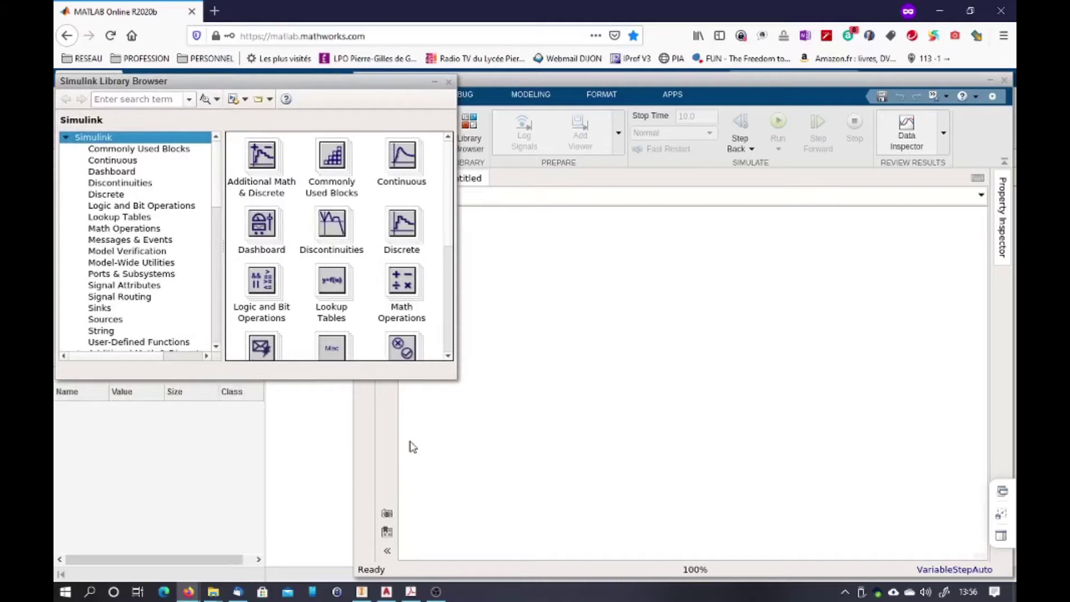
{"action": "left_click_drag", "start_coordinate": [456, 387], "coordinate": [343, 570]}
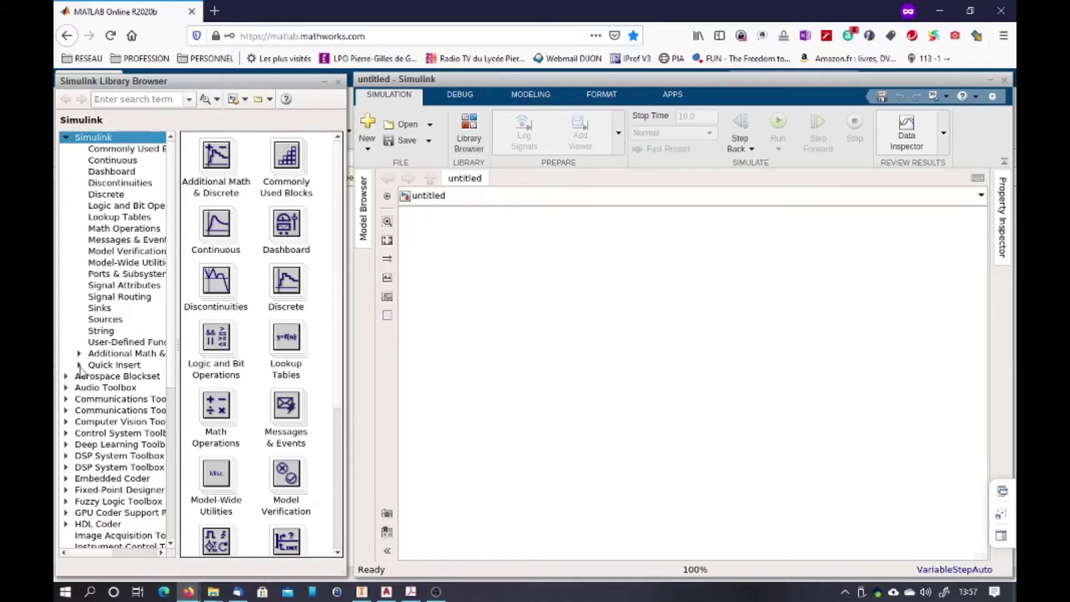
Add a Constant block from Commonly Used Blocks to the model and name it a
{"action": "left_click", "coordinate": [117, 150]}
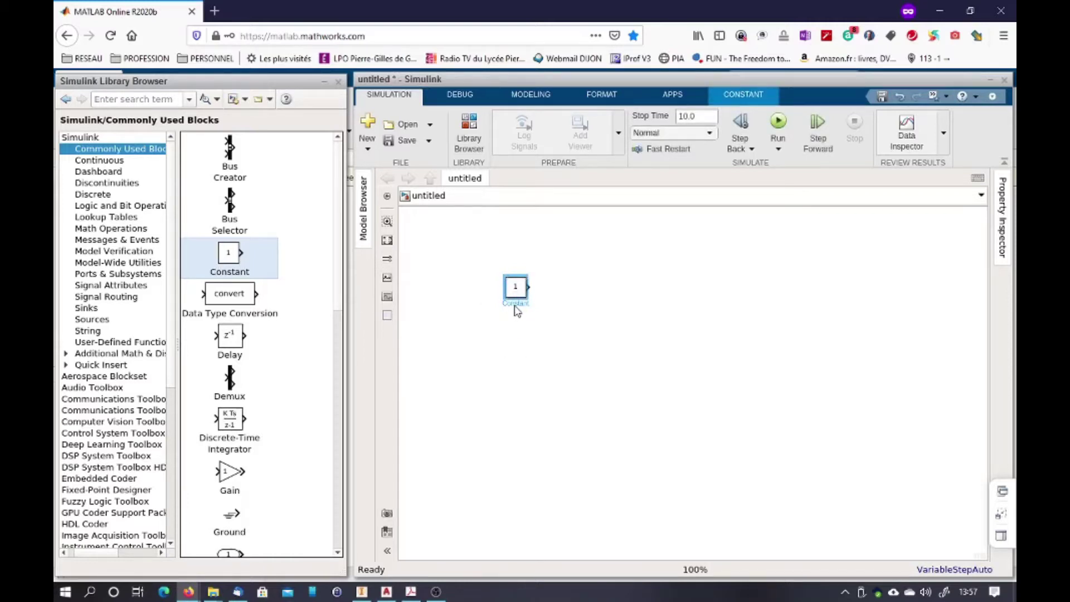
{"action": "double_click", "coordinate": [516, 306]}
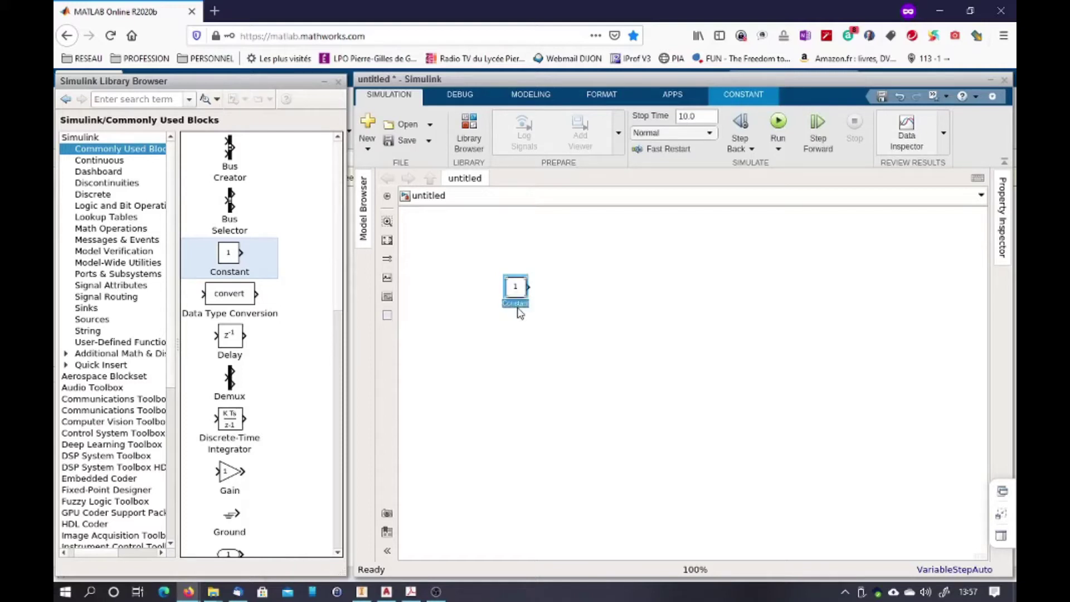
{"action": "type", "text": "u"}
Add a second Constant block below block a and name it b
{"action": "left_click_drag", "start_coordinate": [221, 255], "coordinate": [523, 359]}
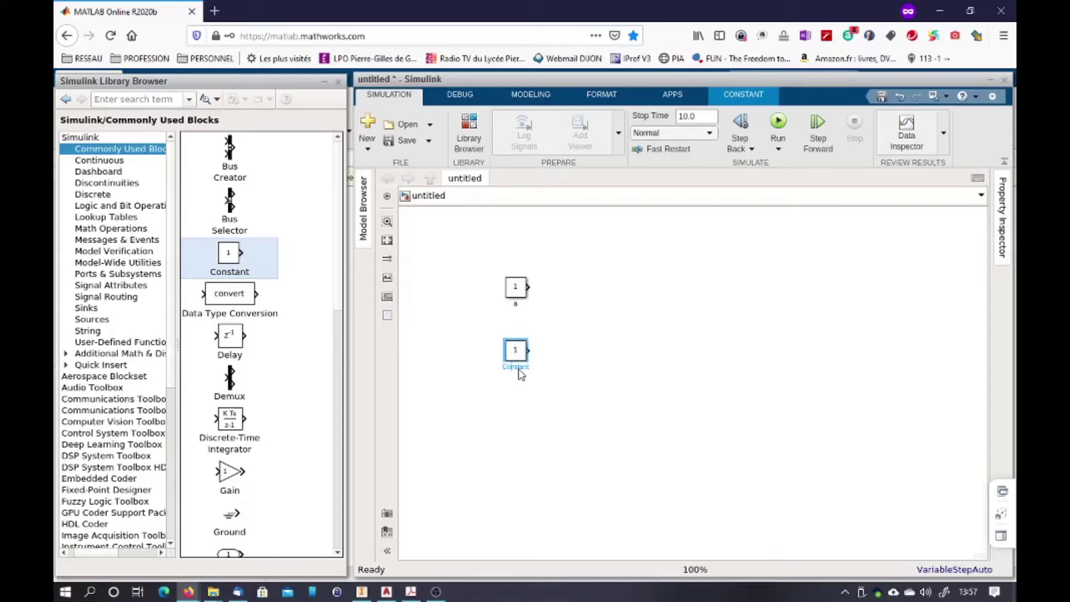
{"action": "double_click", "coordinate": [519, 368]}
{"action": "type", "text": "b"}
{"action": "left_click", "coordinate": [487, 421]}
Add a third Constant block below block b and name it c
{"action": "left_click", "coordinate": [229, 255]}
{"action": "left_click_drag", "start_coordinate": [513, 454], "coordinate": [519, 427]}
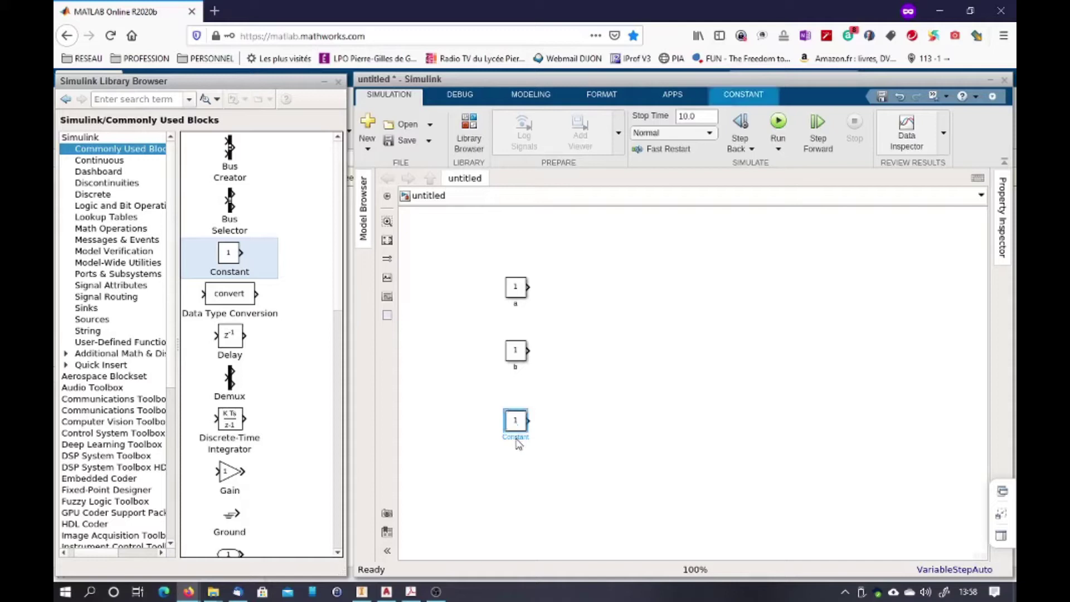
{"action": "double_click", "coordinate": [517, 440]}
{"action": "type", "text": "c"}
{"action": "left_click", "coordinate": [578, 437]}
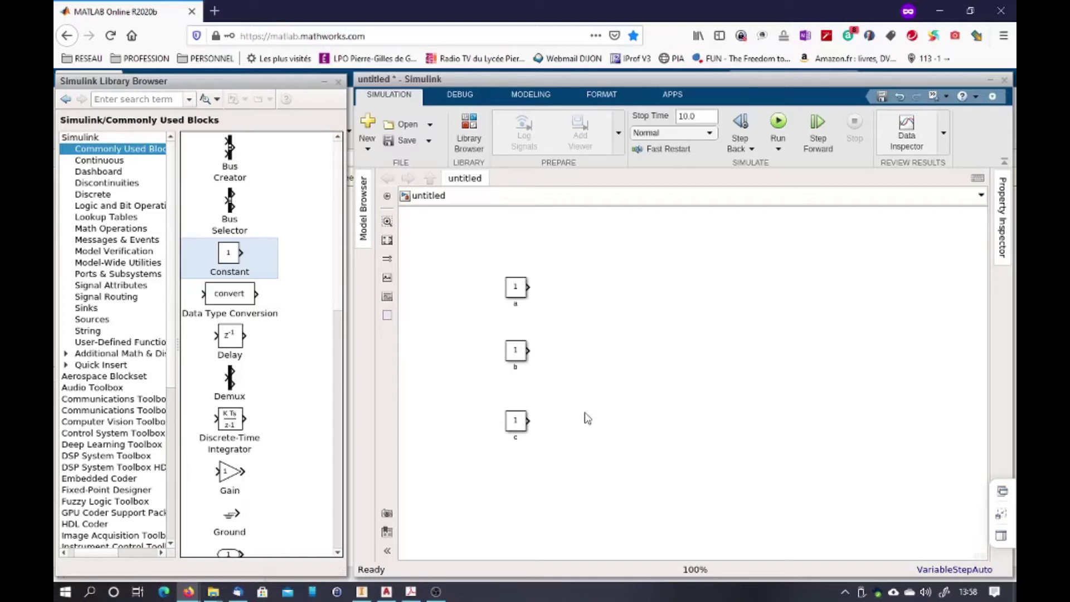
Set the constant value of block a to 12
{"action": "left_click", "coordinate": [514, 289]}
{"action": "left_click", "coordinate": [514, 290]}
{"action": "double_click", "coordinate": [516, 292]}
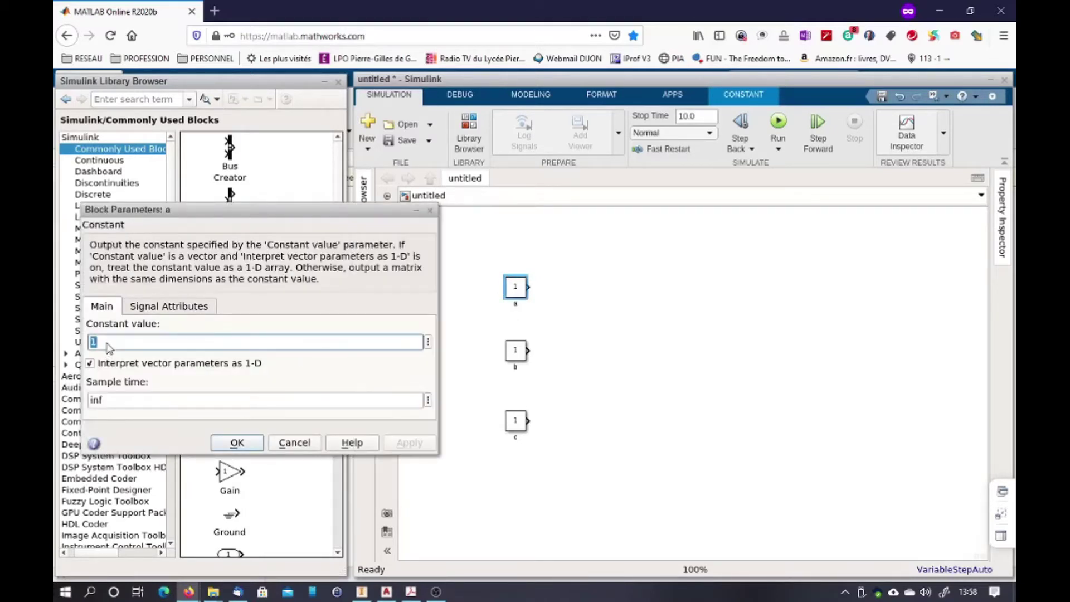
{"action": "type", "text": "120"}
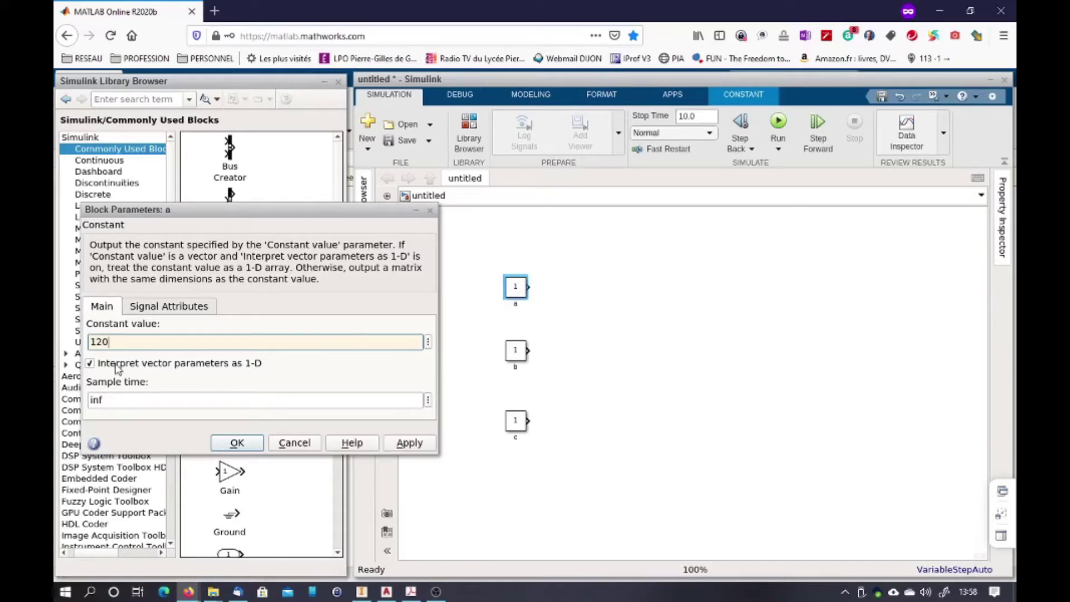
{"action": "key", "text": "BackSpace"}
{"action": "left_click", "coordinate": [237, 443]}
Set the constant value of block b to 5
{"action": "left_click", "coordinate": [515, 356]}
{"action": "double_click", "coordinate": [515, 354]}
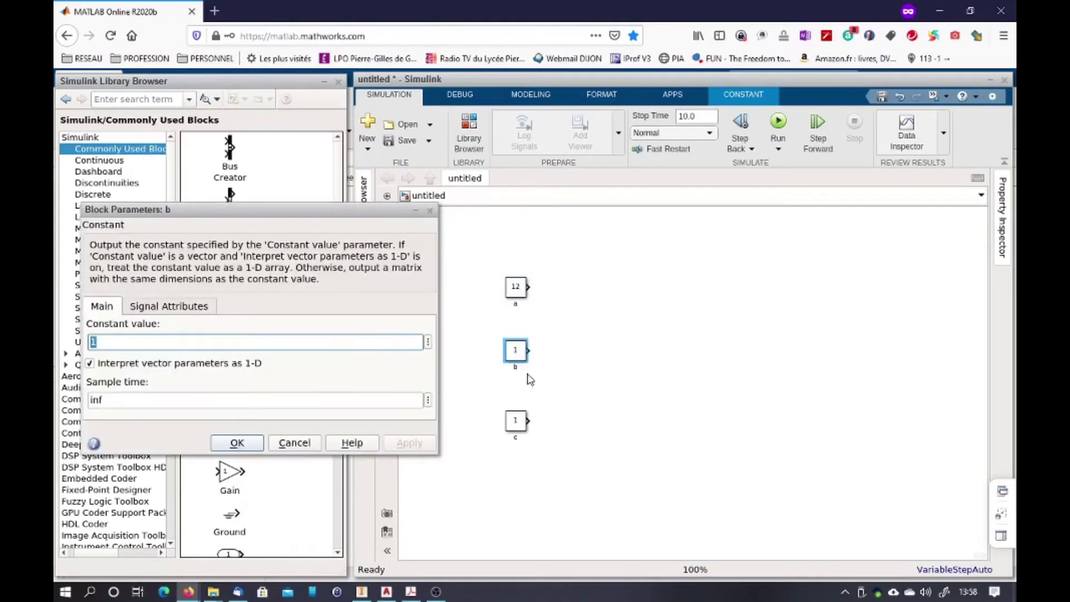
{"action": "type", "text": "5"}
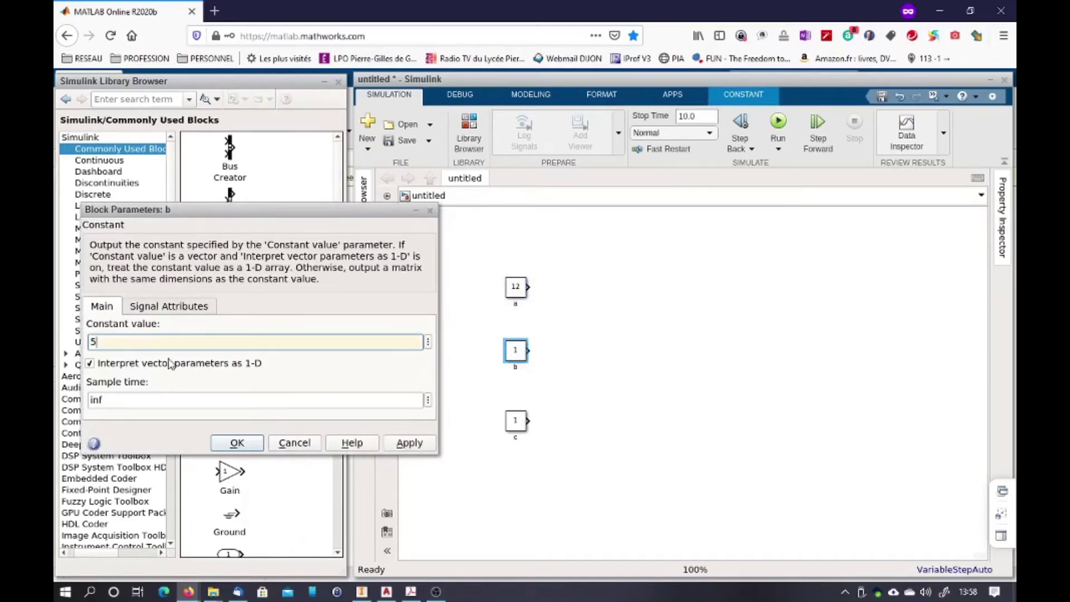
{"action": "key", "text": "Return"}
Set the constant value of block c to 8
{"action": "left_click", "coordinate": [519, 427]}
{"action": "double_click", "coordinate": [518, 427]}
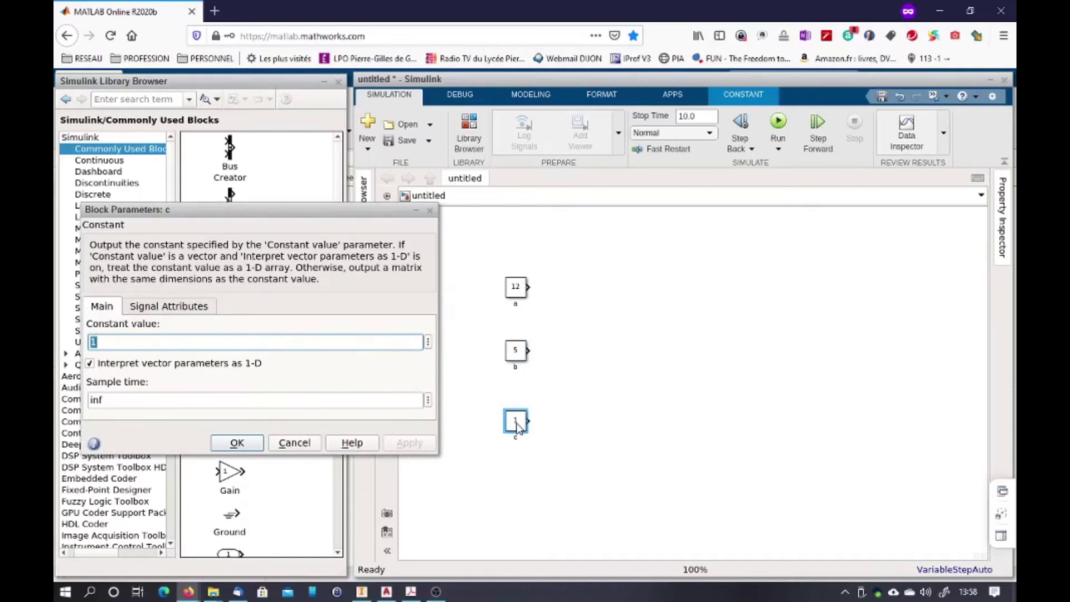
{"action": "type", "text": "8"}
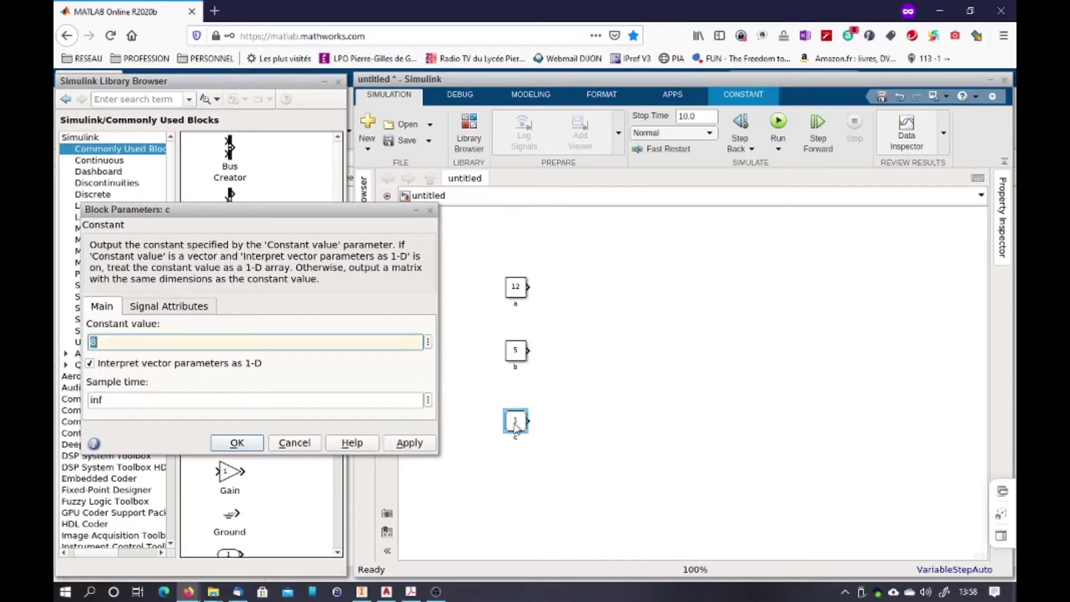
{"action": "key", "text": "Return"}
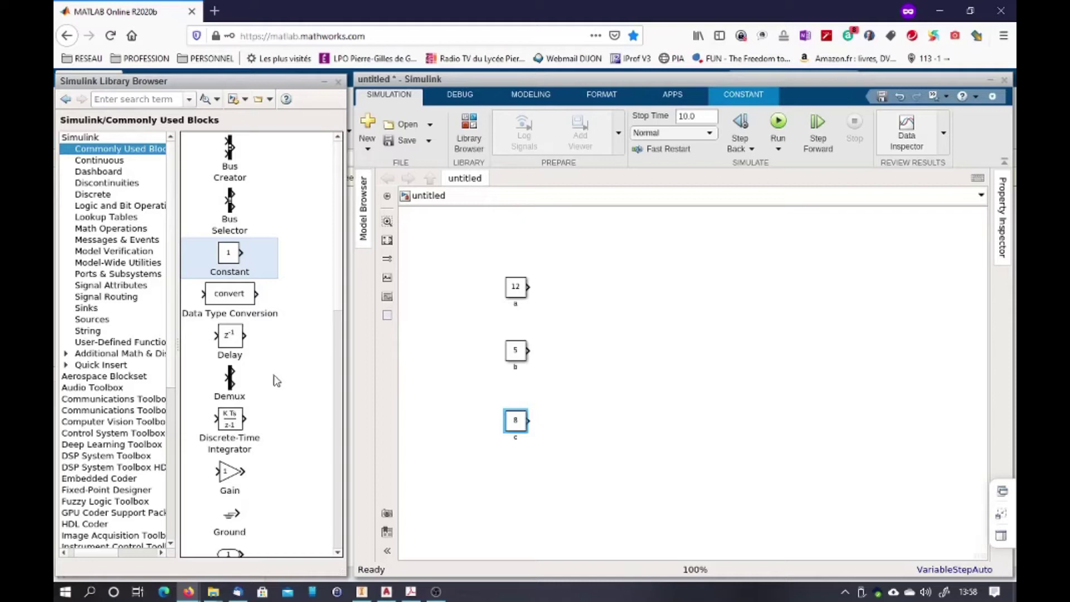
Place an Add block from the Math Operations library beside constants b and c
{"action": "left_click", "coordinate": [109, 230]}
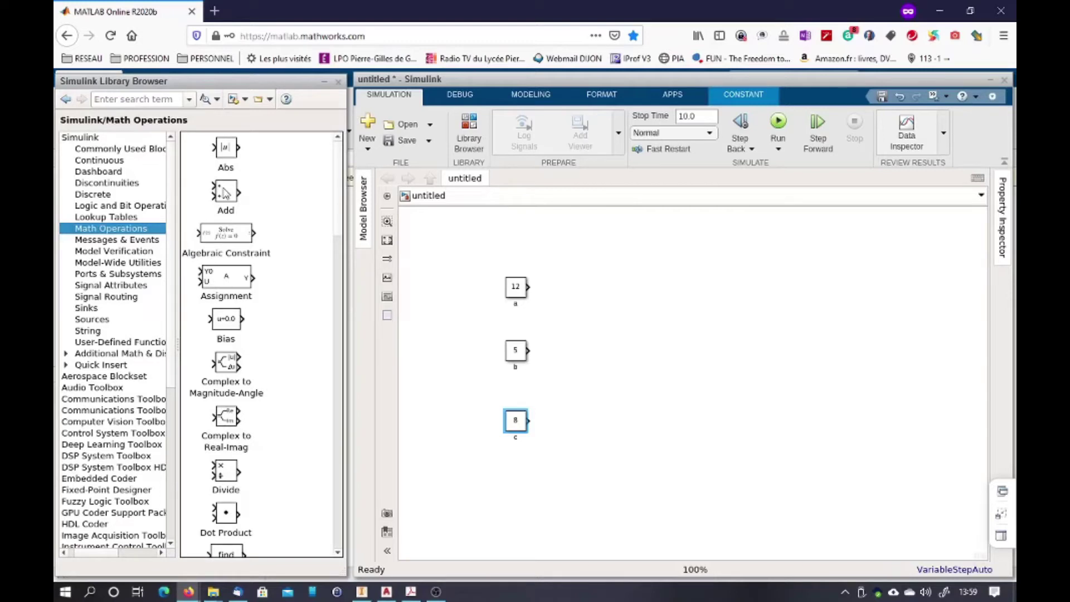
{"action": "left_click", "coordinate": [243, 206]}
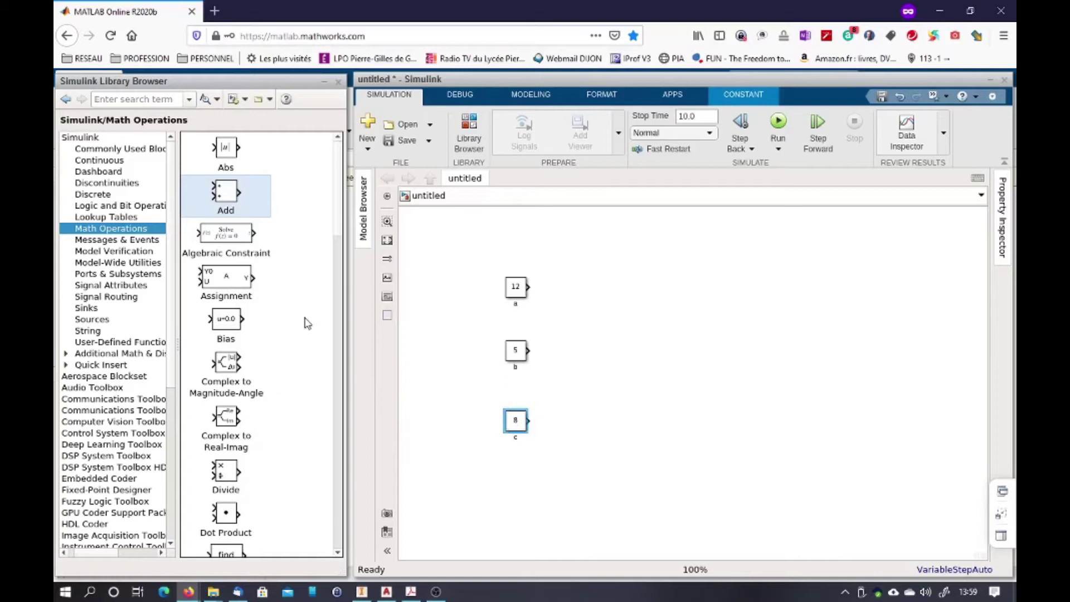
{"action": "left_click", "coordinate": [609, 405]}
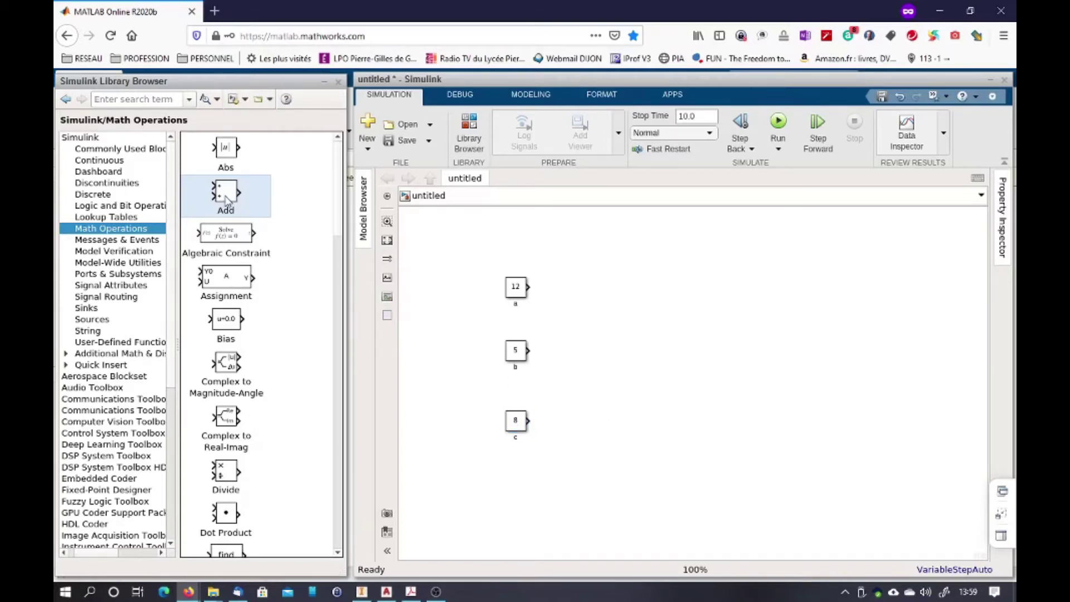
{"action": "left_click_drag", "start_coordinate": [226, 198], "coordinate": [593, 377]}
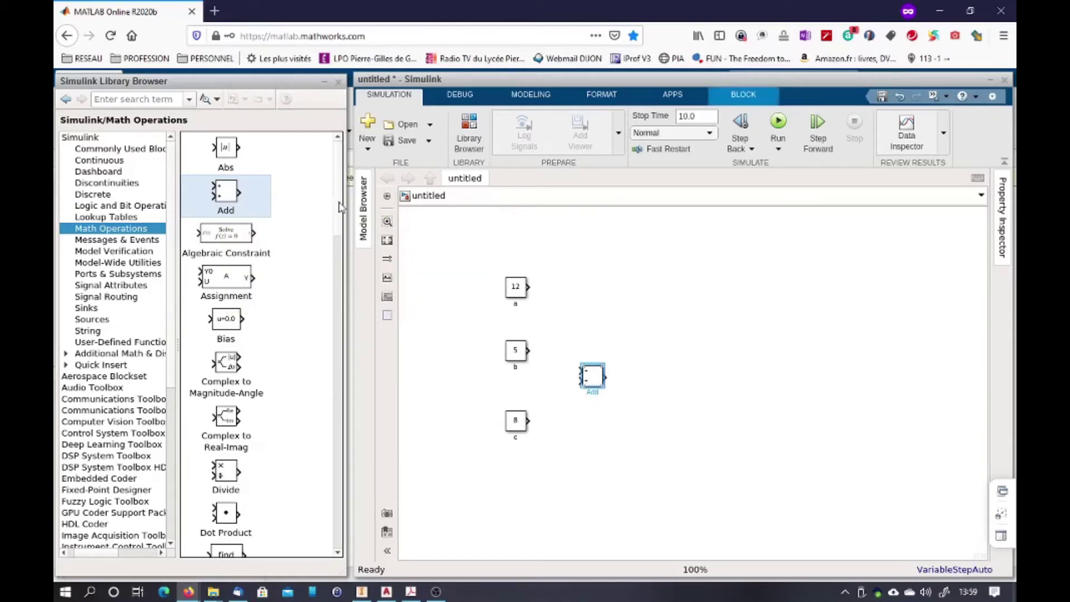
Place a Product block from the Math Operations library above the Add block
{"action": "left_click_drag", "start_coordinate": [338, 234], "coordinate": [335, 343]}
{"action": "left_click_drag", "start_coordinate": [229, 326], "coordinate": [599, 323]}
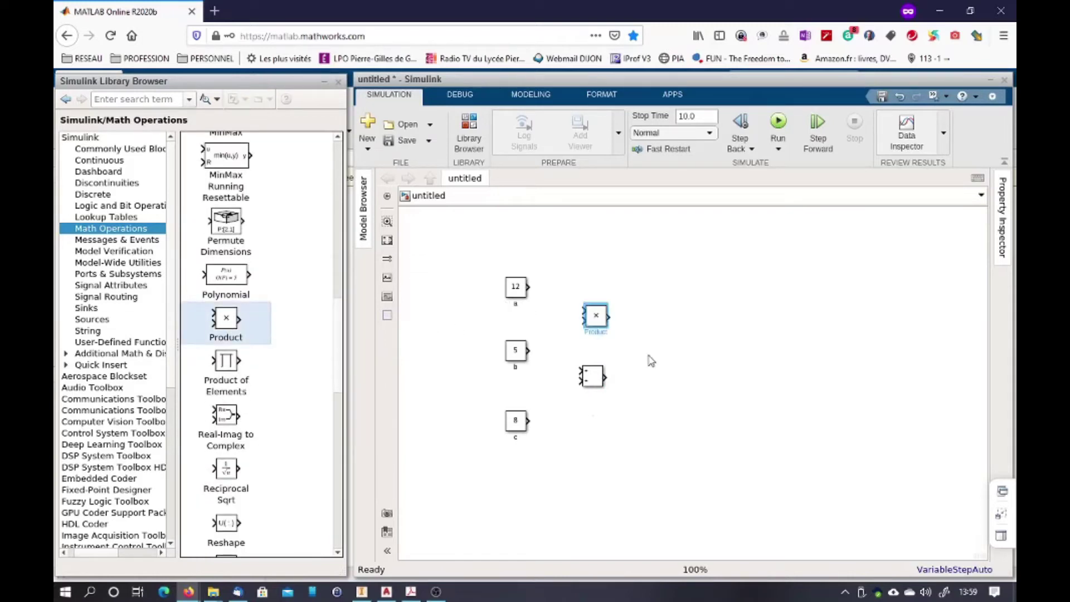
{"action": "left_click", "coordinate": [652, 360]}
Connect constants a and b to the Product block's inputs, and constants b and c to the Add block's inputs
{"action": "left_click_drag", "start_coordinate": [529, 289], "coordinate": [585, 315]}
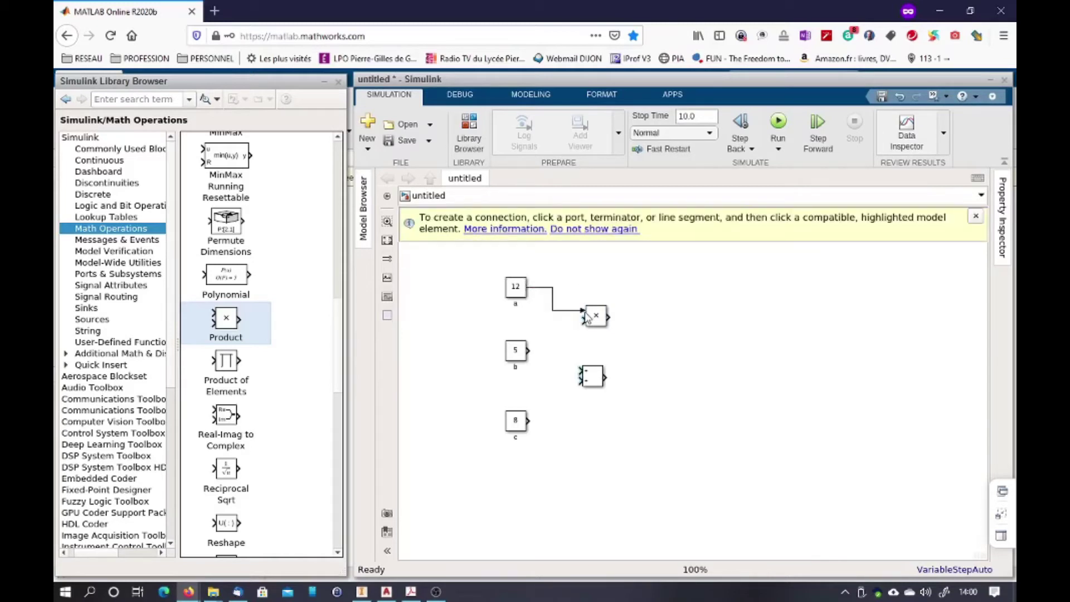
{"action": "left_click_drag", "start_coordinate": [531, 354], "coordinate": [585, 322]}
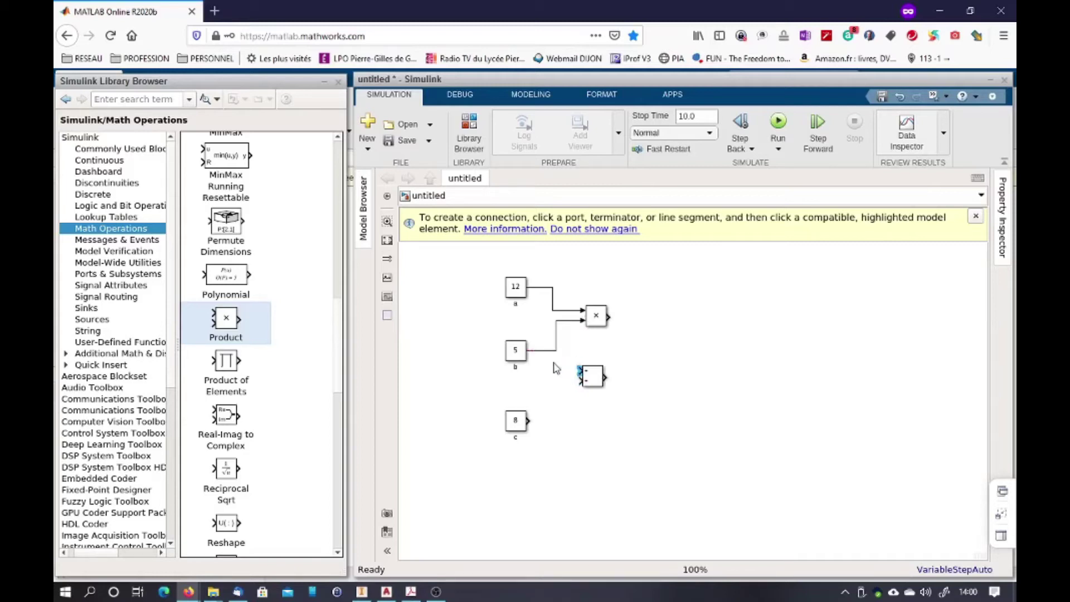
{"action": "left_click", "coordinate": [542, 352]}
{"action": "left_click_drag", "start_coordinate": [582, 386], "coordinate": [532, 424]}
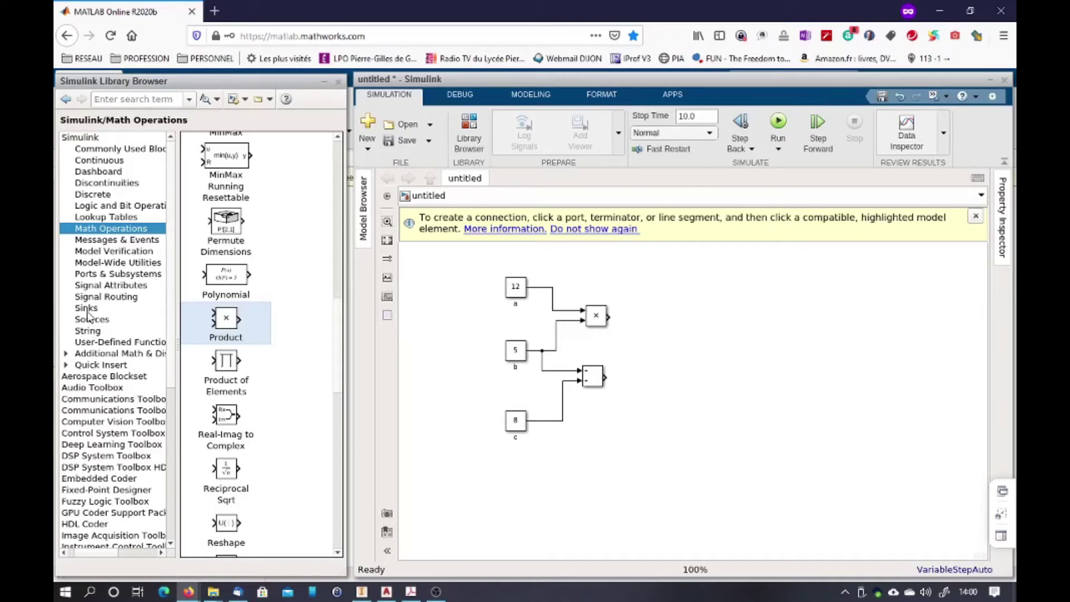
Place a Display block from the Sinks library beside the Product block and duplicate it beside the Add block
{"action": "left_click", "coordinate": [87, 311]}
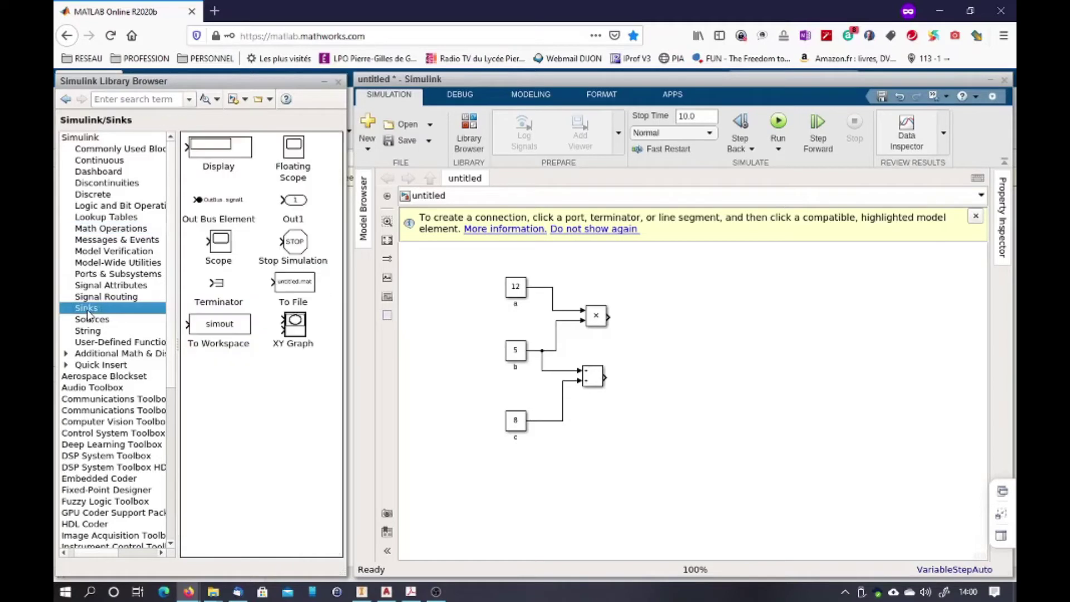
{"action": "left_click", "coordinate": [208, 156]}
{"action": "left_click", "coordinate": [710, 327]}
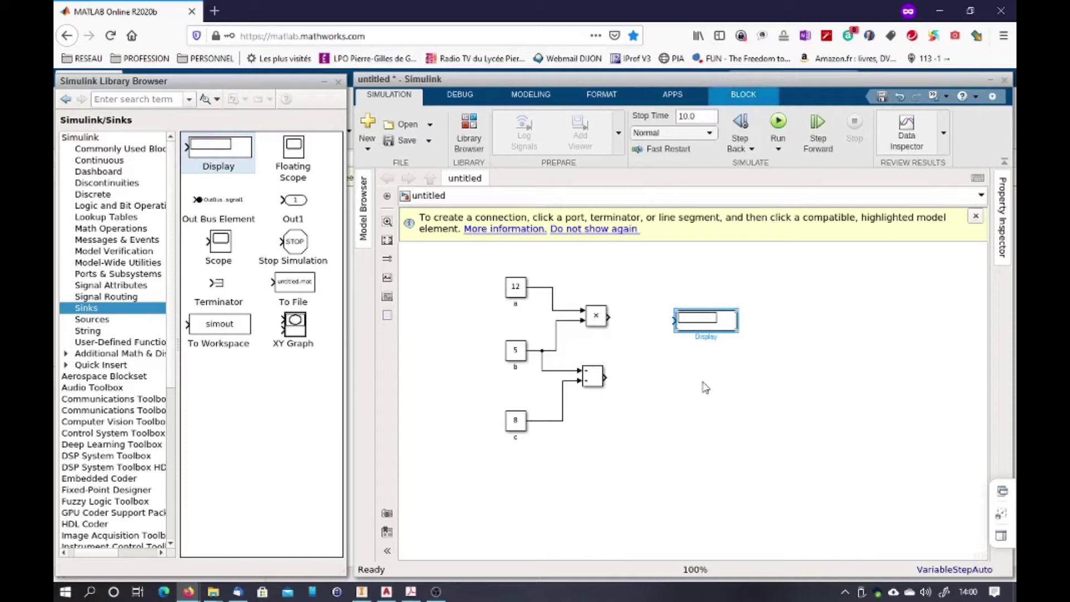
{"action": "key", "text": "ctrl+c"}
{"action": "key", "text": "ctrl+v"}
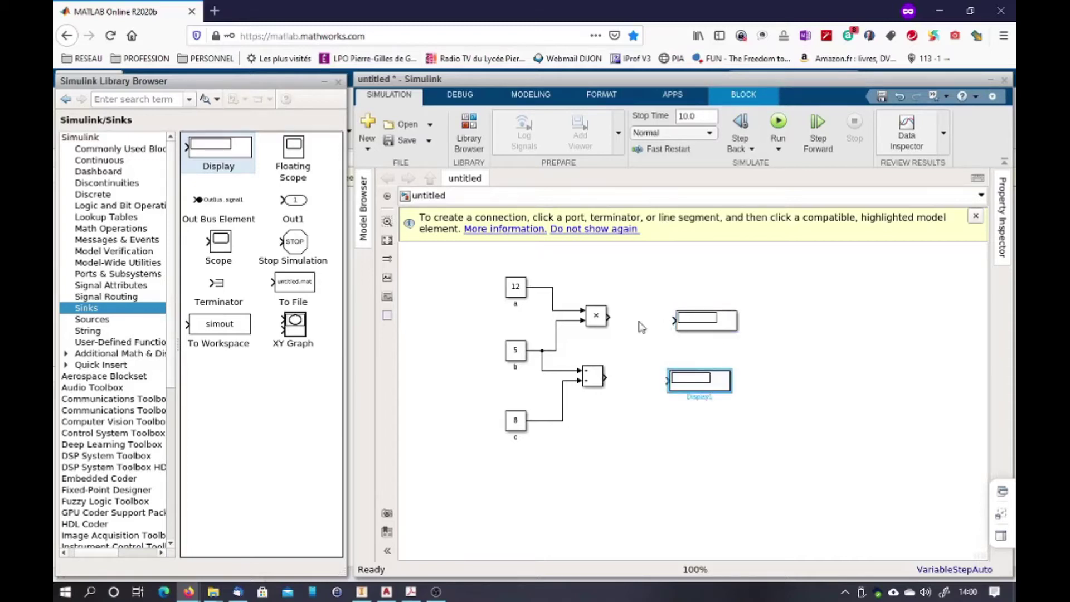
Connect the Product and Add block outputs to their respective Display blocks and run the simulation
{"action": "left_click", "coordinate": [609, 317]}
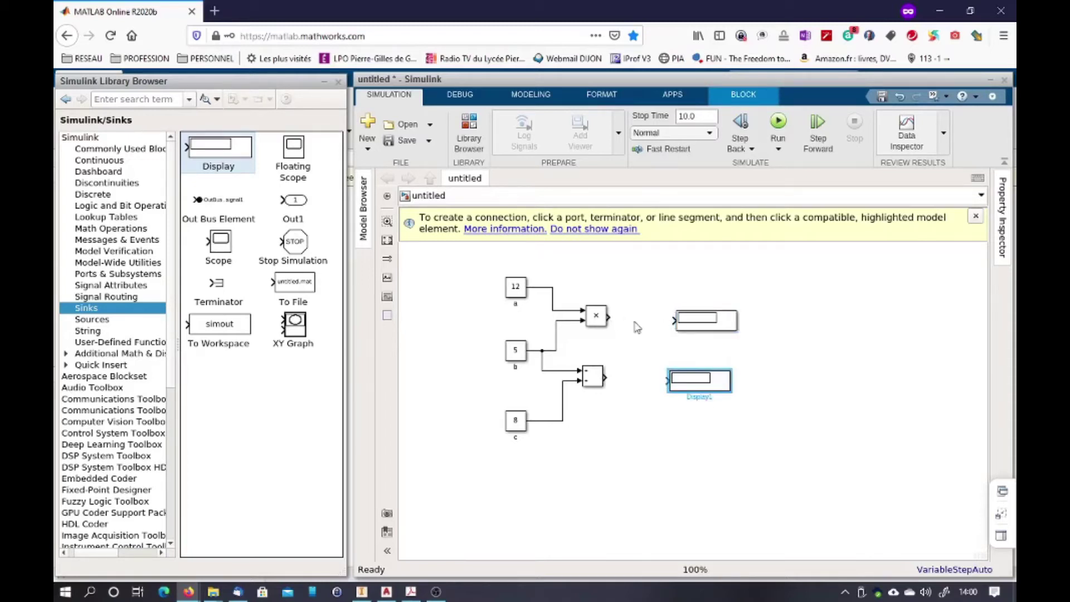
{"action": "left_click", "coordinate": [674, 321]}
{"action": "left_click", "coordinate": [608, 381]}
{"action": "left_click", "coordinate": [669, 382]}
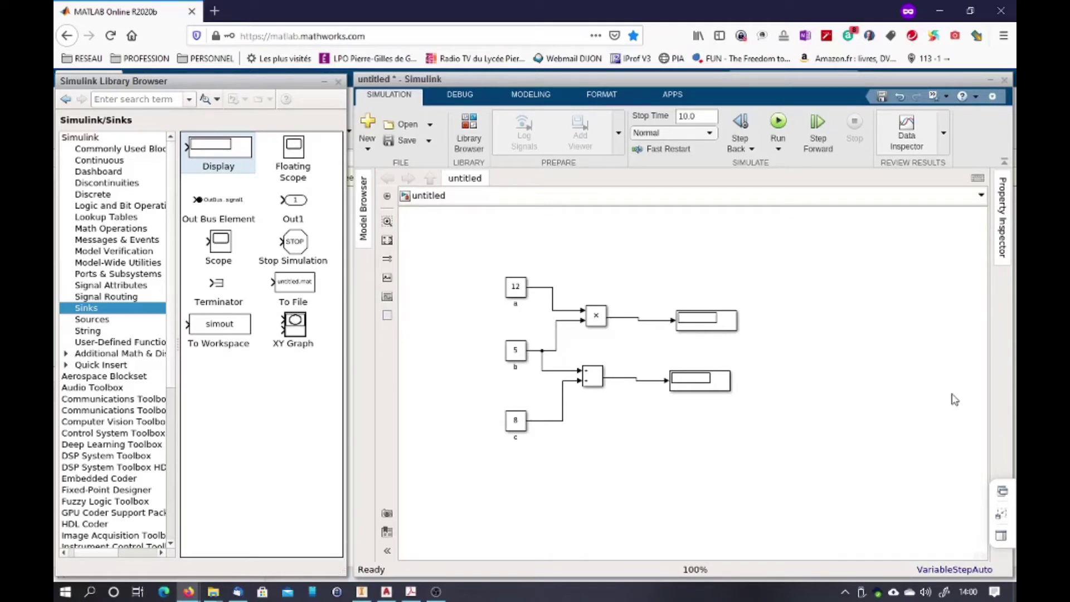
{"action": "left_click", "coordinate": [779, 122]}
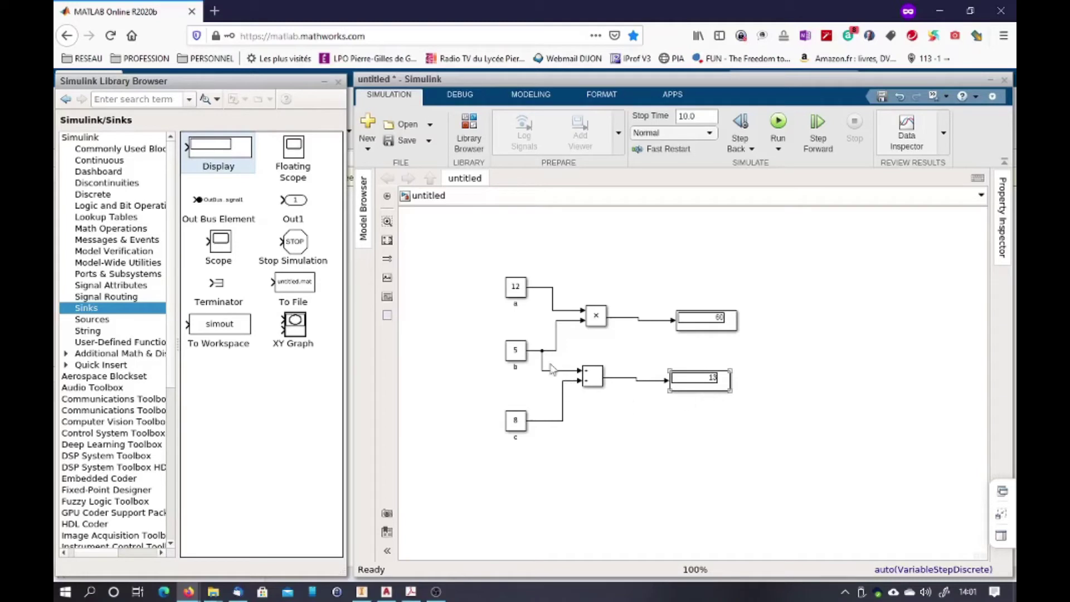
{"action": "left_click", "coordinate": [733, 405]}
{"action": "left_click", "coordinate": [713, 391]}
{"action": "left_click", "coordinate": [700, 456]}
Set the Add block's list of signs to +- so it subtracts c from b, and rerun the simulation
{"action": "left_click", "coordinate": [590, 386]}
{"action": "left_click", "coordinate": [591, 385]}
{"action": "double_click", "coordinate": [591, 385]}
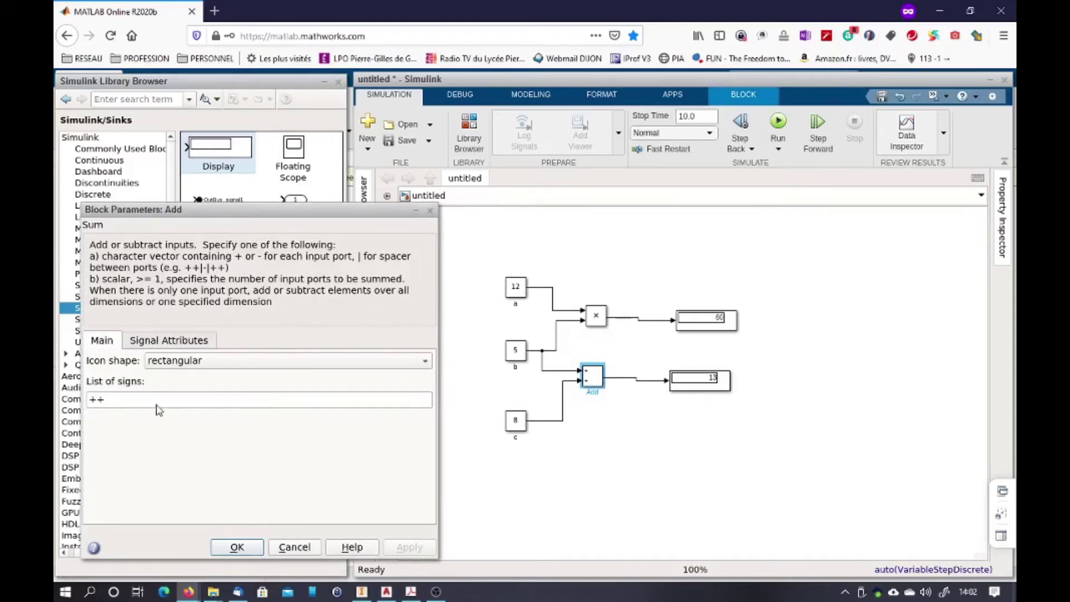
{"action": "double_click", "coordinate": [101, 406]}
{"action": "left_click", "coordinate": [104, 408]}
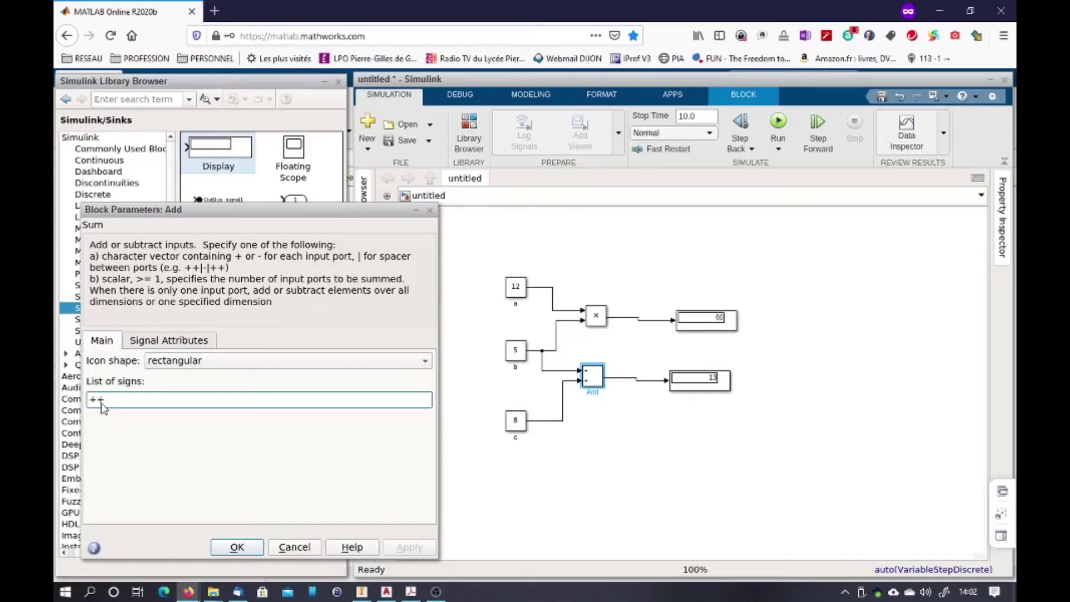
{"action": "key", "text": "Delete"}
{"action": "type", "text": "-"}
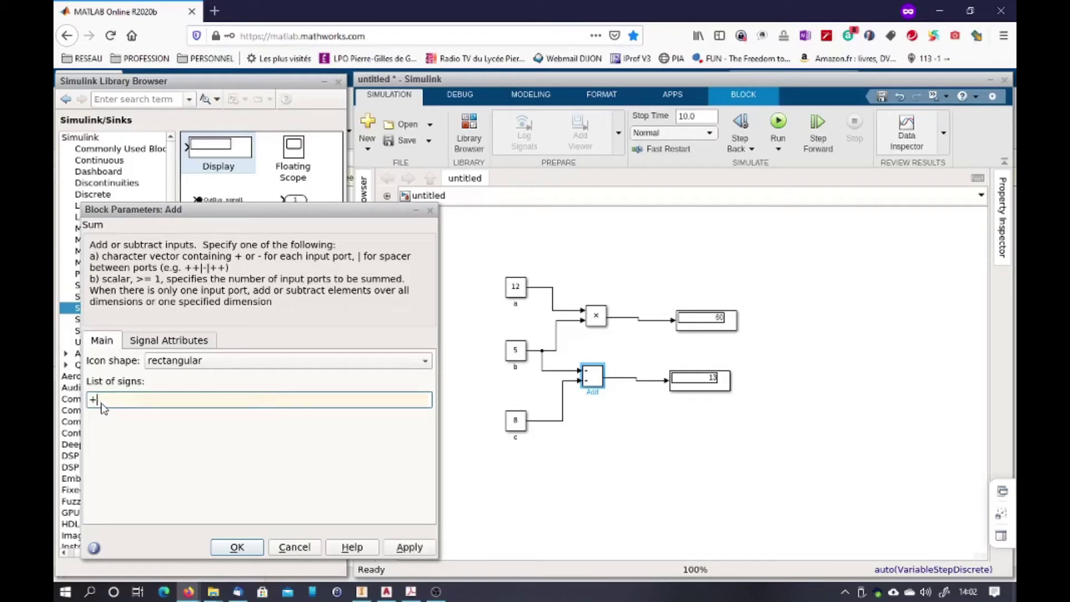
{"action": "left_click", "coordinate": [404, 548]}
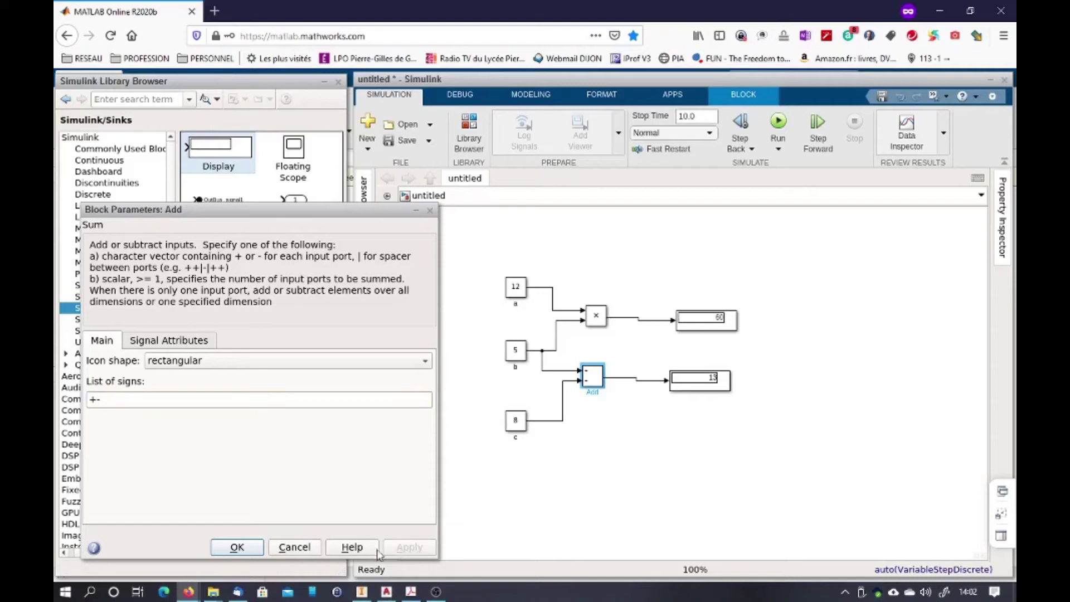
{"action": "left_click", "coordinate": [236, 548]}
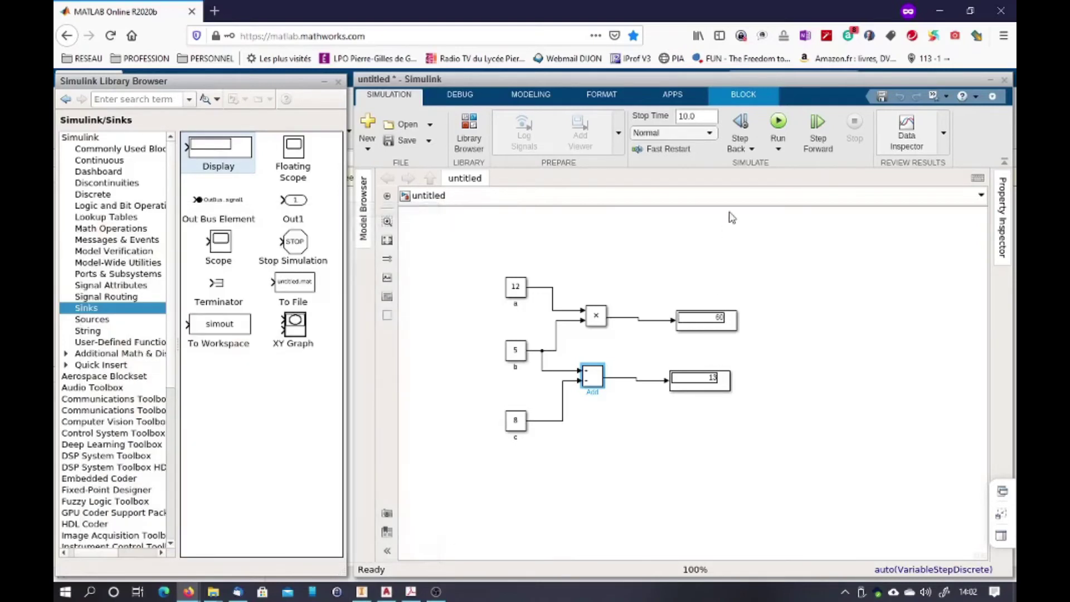
{"action": "left_click", "coordinate": [782, 128]}
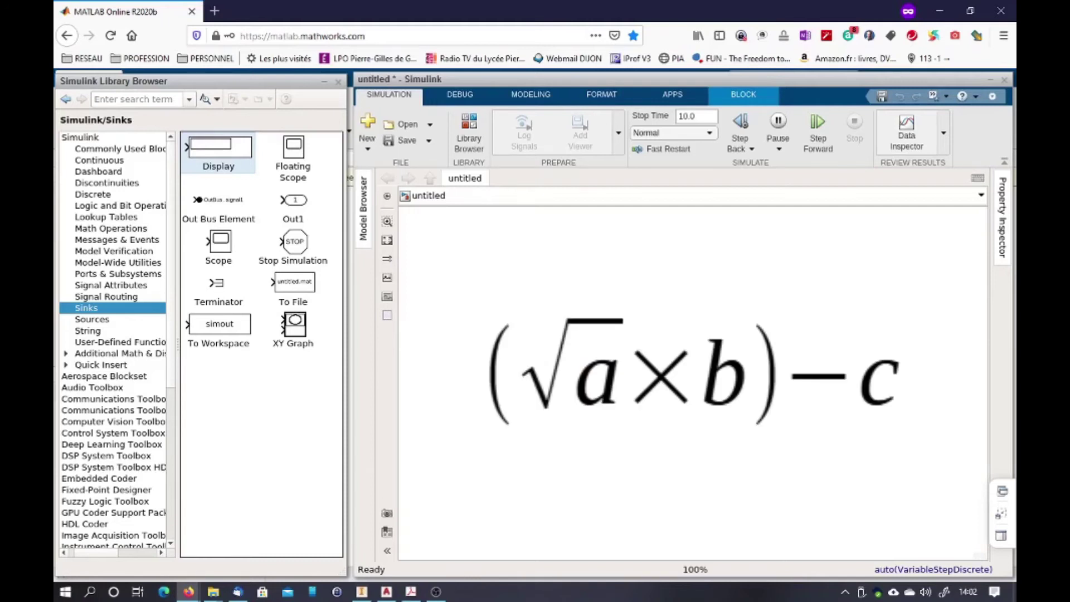
Look through the Math Operations library for a square root block for the expression (√a × b) − c
{"action": "left_click", "coordinate": [101, 230]}
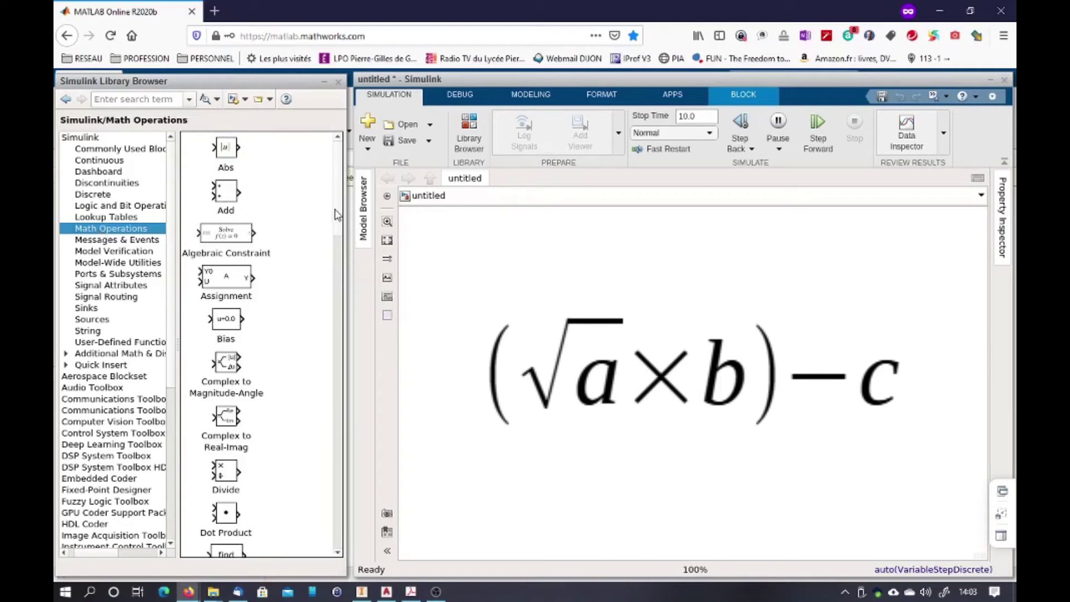
{"action": "scroll", "coordinate": [341, 228], "scroll_direction": "down", "scroll_amount": 3}
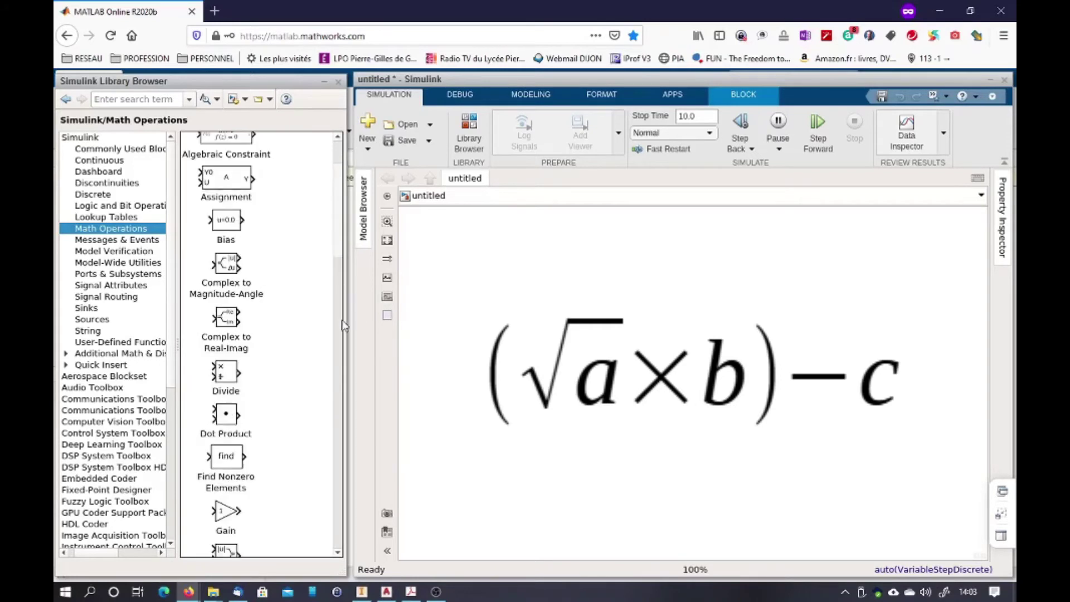
{"action": "scroll", "coordinate": [341, 363], "scroll_direction": "down", "scroll_amount": 7}
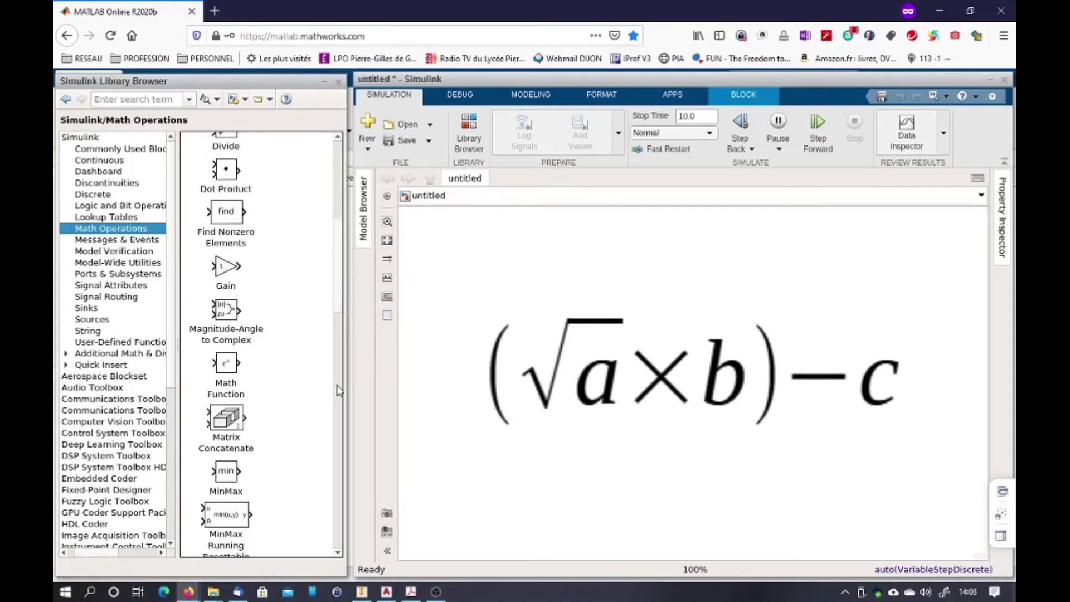
{"action": "scroll", "coordinate": [339, 446], "scroll_direction": "down", "scroll_amount": 8}
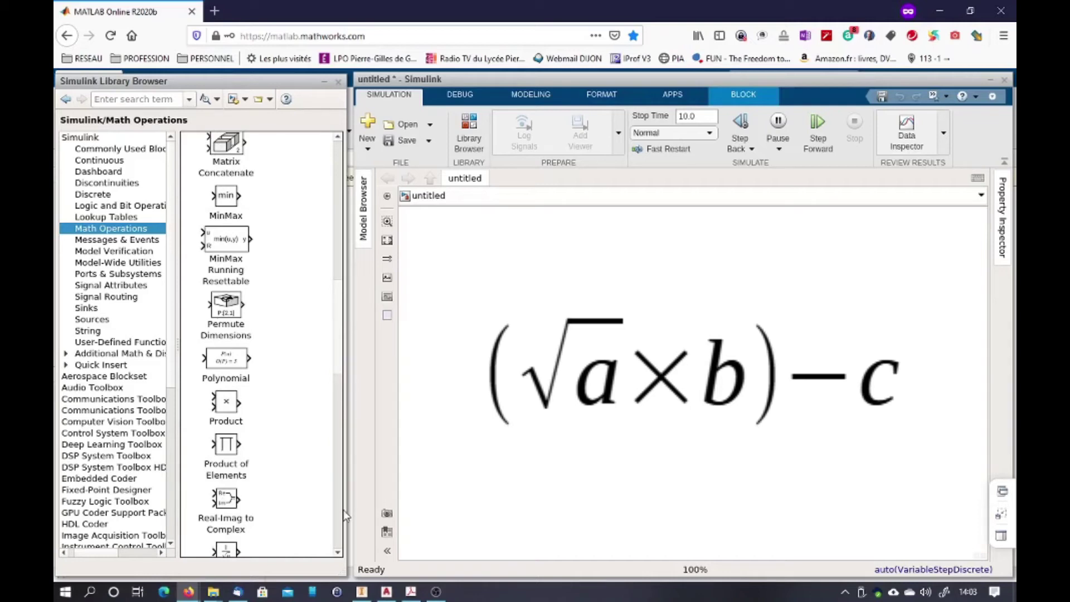
{"action": "scroll", "coordinate": [344, 516], "scroll_direction": "down", "scroll_amount": 10}
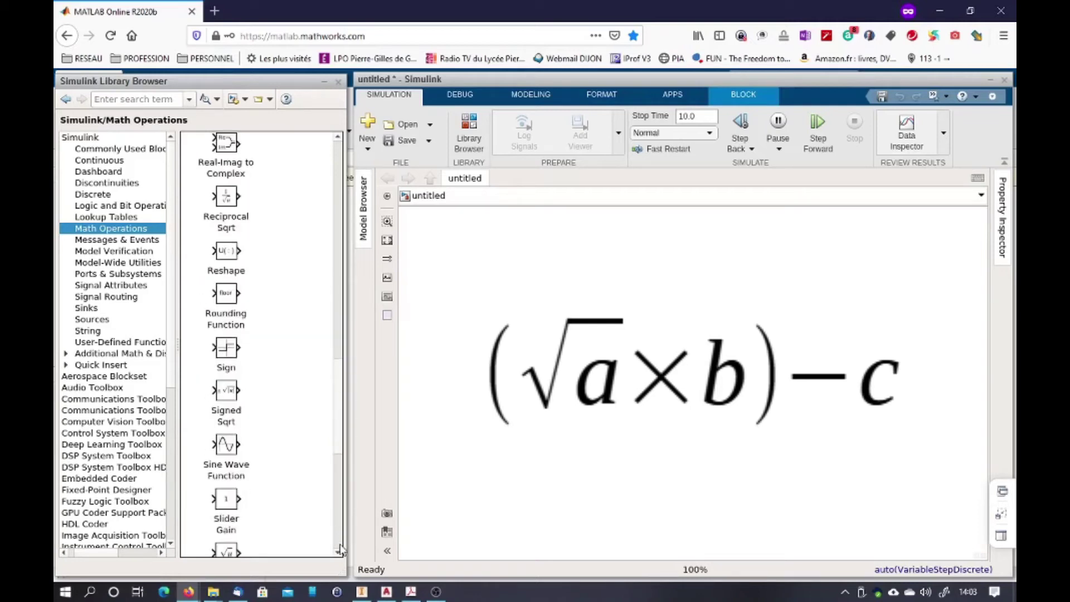
{"action": "scroll", "coordinate": [341, 551], "scroll_direction": "down", "scroll_amount": 11}
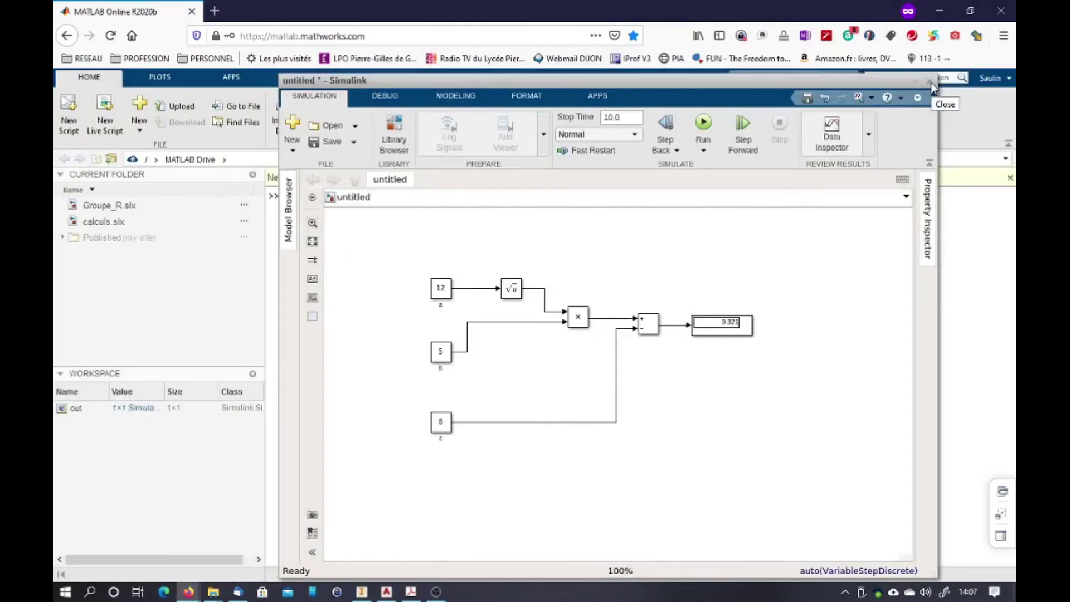
Close the untitled model without saving it and upload Groupe_R.slx from the 1SI folder to MATLAB Drive
{"action": "left_click", "coordinate": [931, 83]}
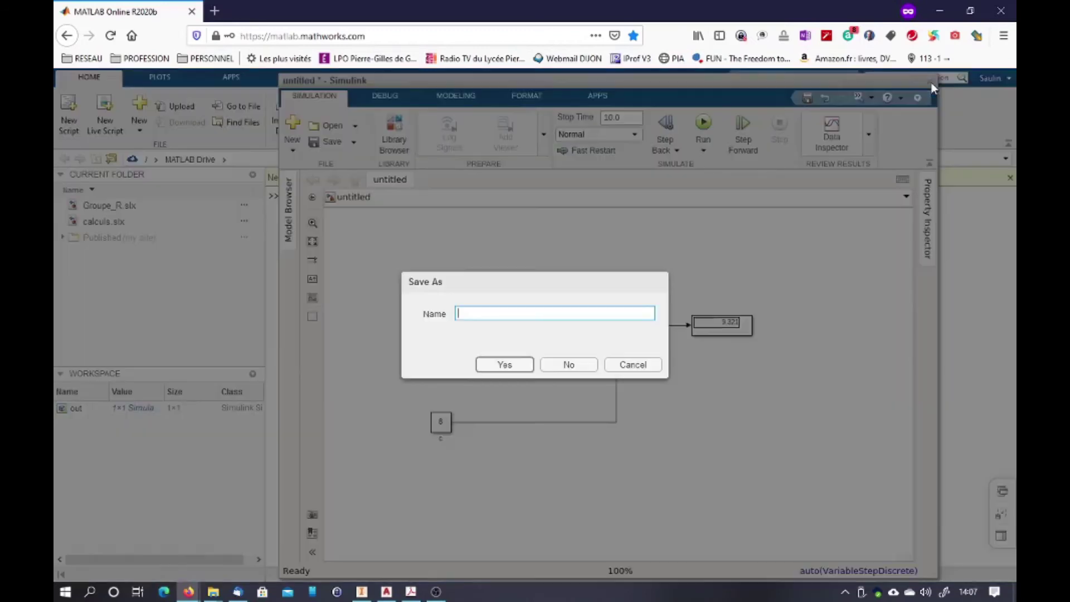
{"action": "left_click", "coordinate": [571, 365]}
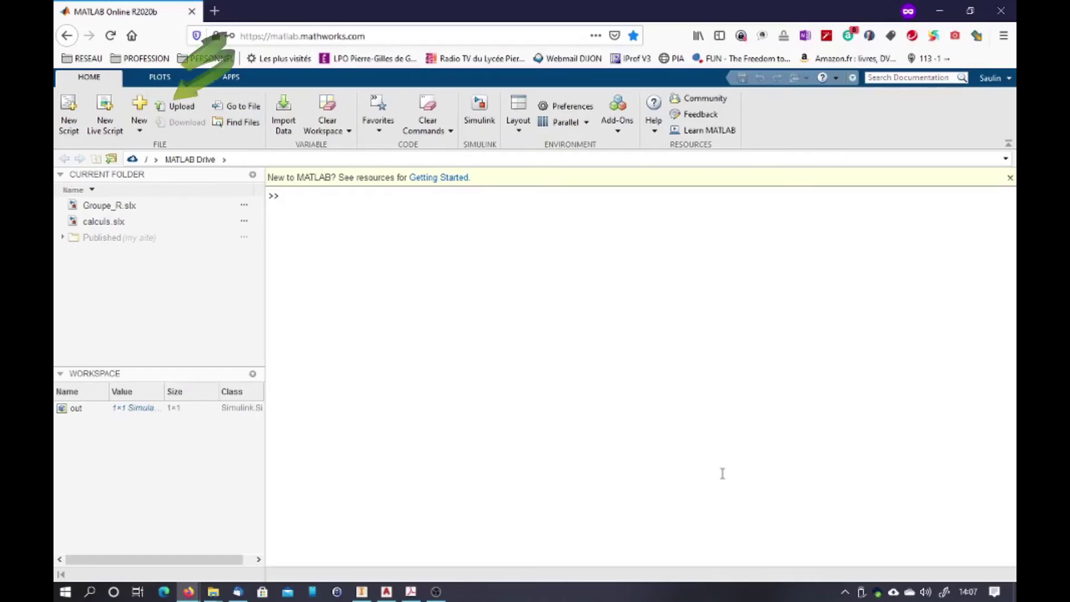
{"action": "left_click", "coordinate": [174, 108]}
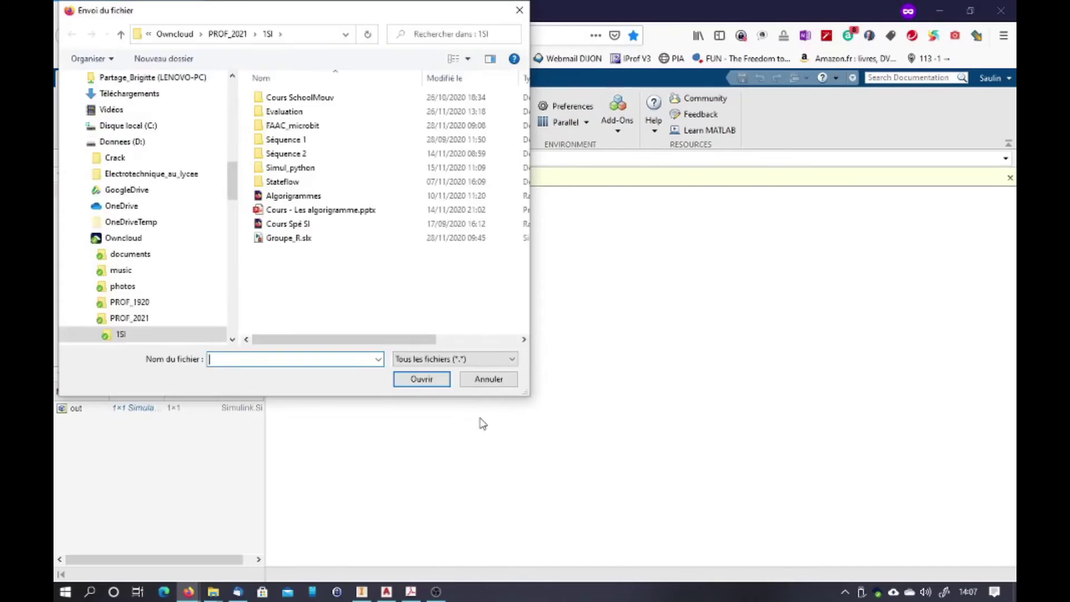
{"action": "left_click", "coordinate": [285, 244]}
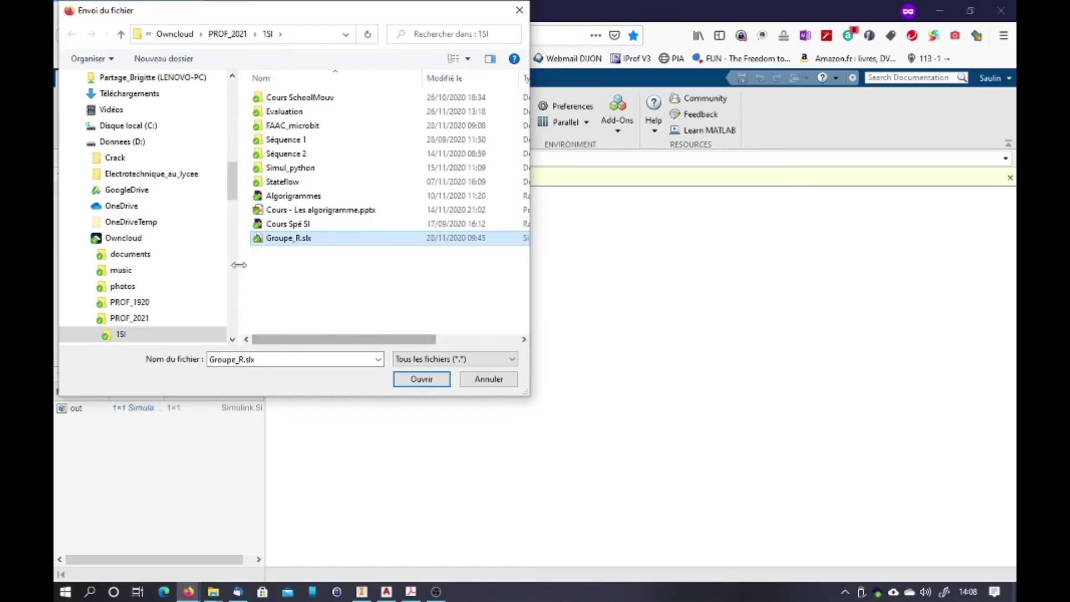
{"action": "left_click", "coordinate": [411, 380]}
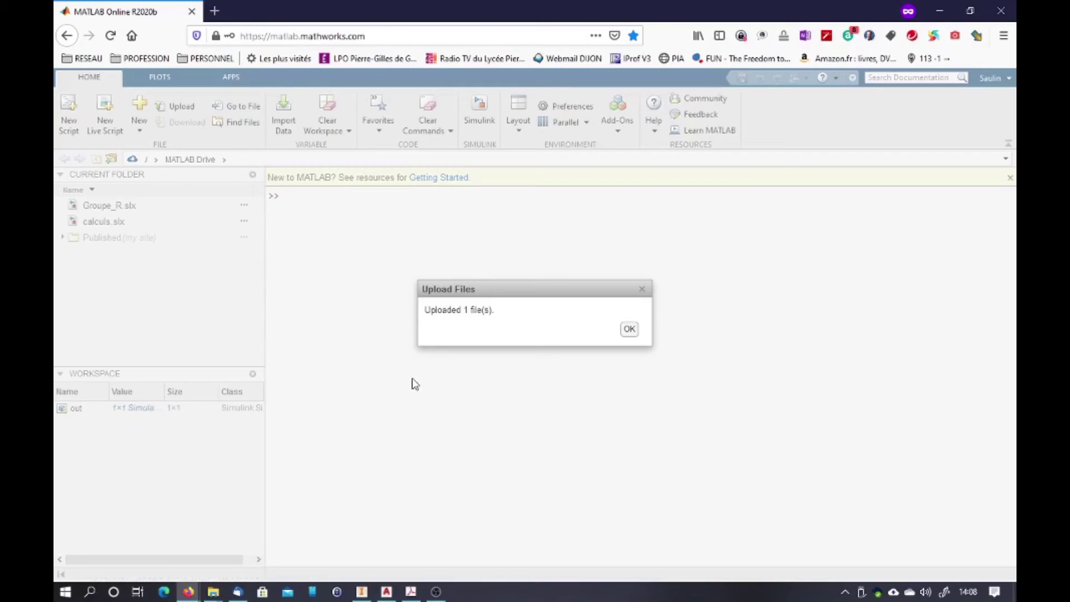
{"action": "left_click", "coordinate": [627, 330]}
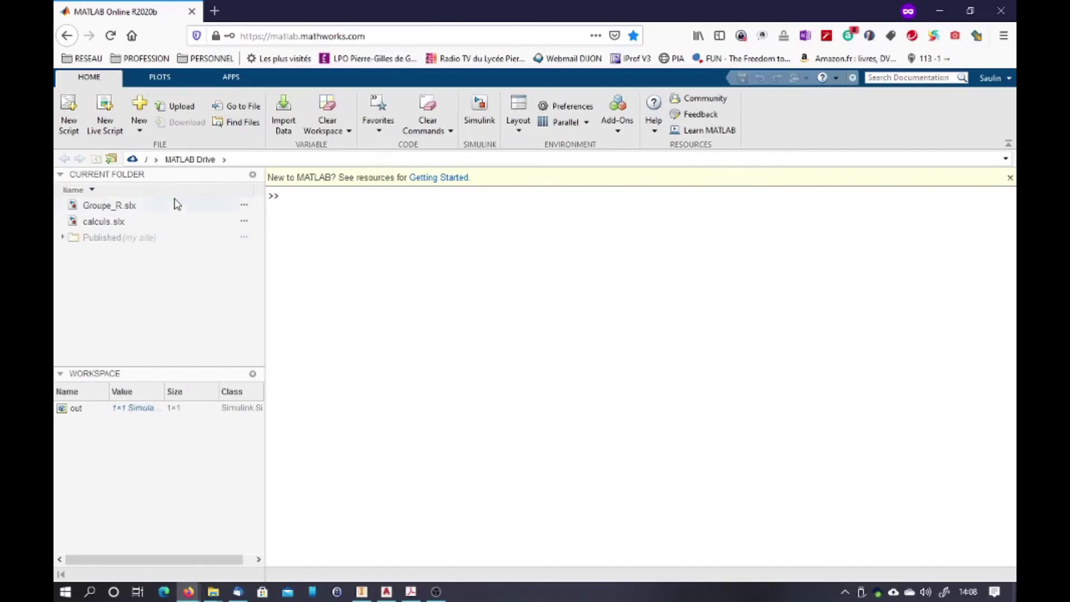
Open the Groupe_R.slx model and enlarge its window to show the whole resistor circuit
{"action": "left_click", "coordinate": [244, 207]}
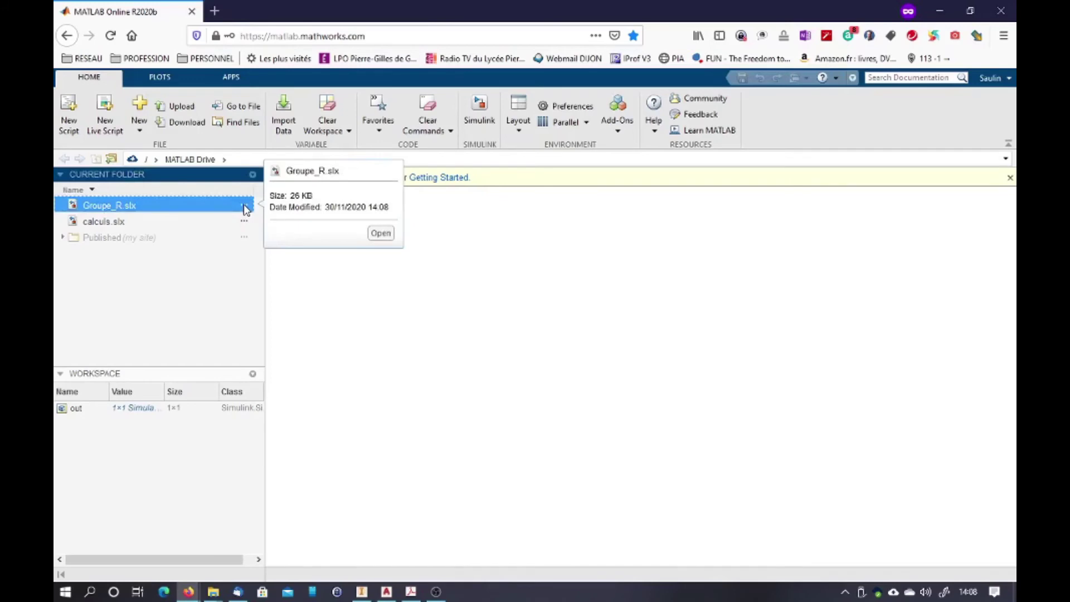
{"action": "left_click", "coordinate": [381, 234]}
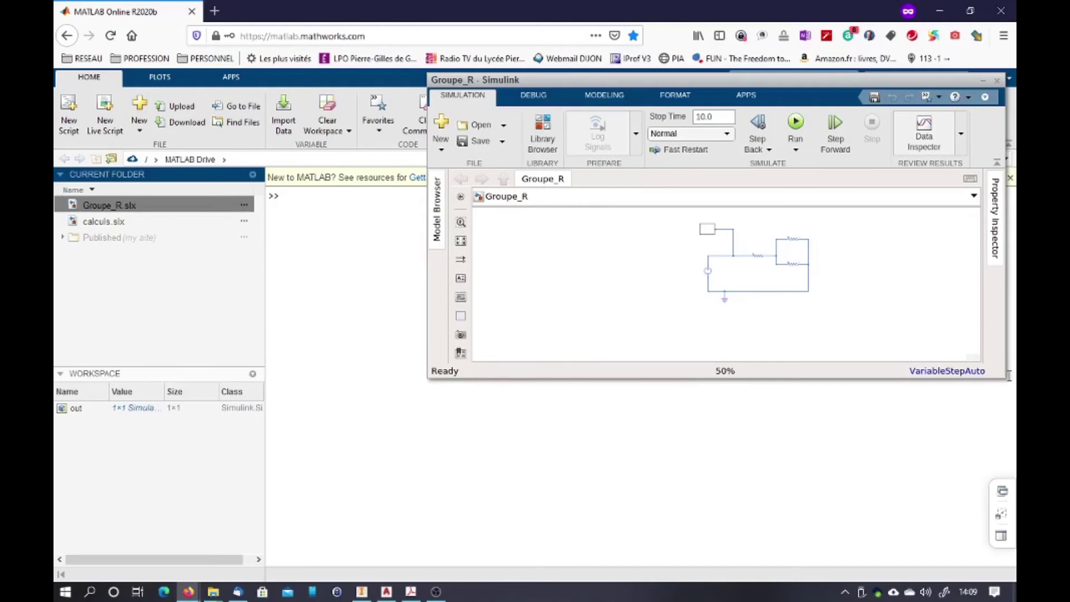
{"action": "left_click_drag", "start_coordinate": [1006, 377], "coordinate": [1010, 574]}
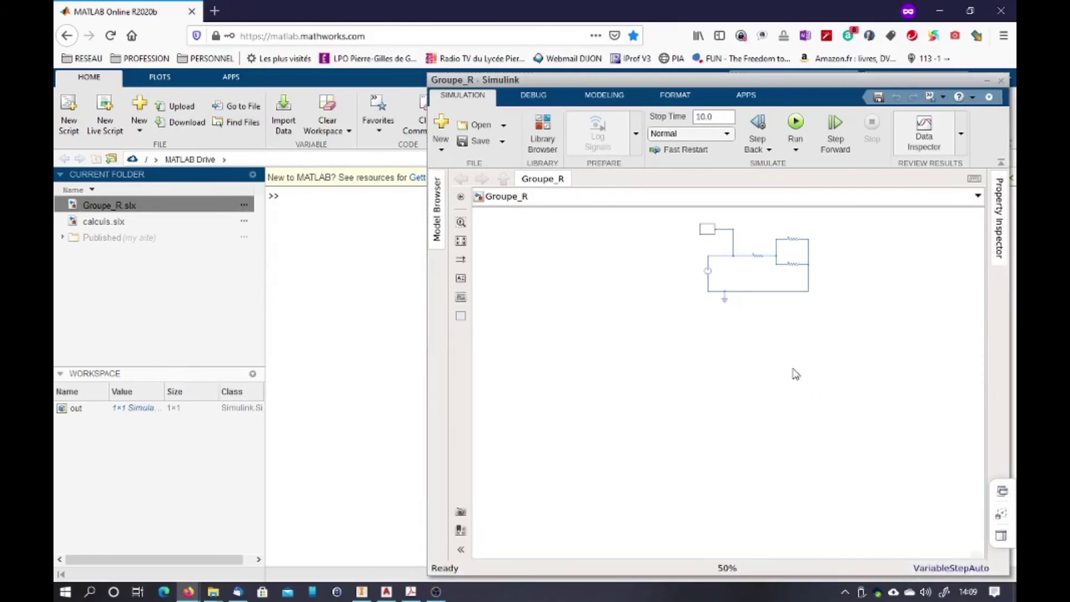
{"action": "scroll", "coordinate": [782, 281], "scroll_direction": "up", "scroll_amount": 1}
{"action": "scroll", "coordinate": [780, 279], "scroll_direction": "up", "scroll_amount": 2}
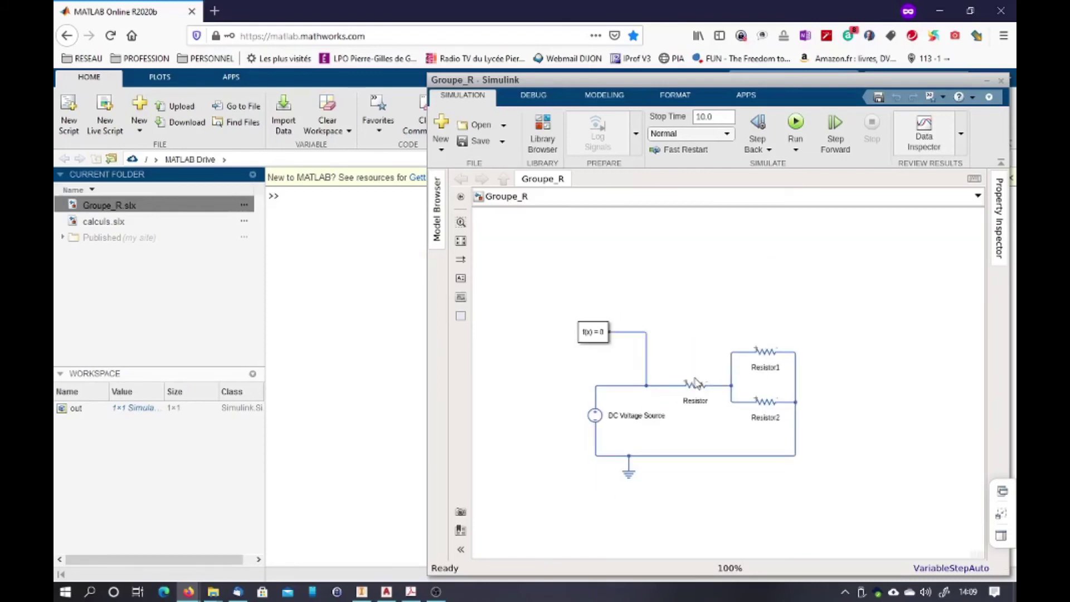
{"action": "scroll", "coordinate": [693, 348], "scroll_direction": "up", "scroll_amount": 2}
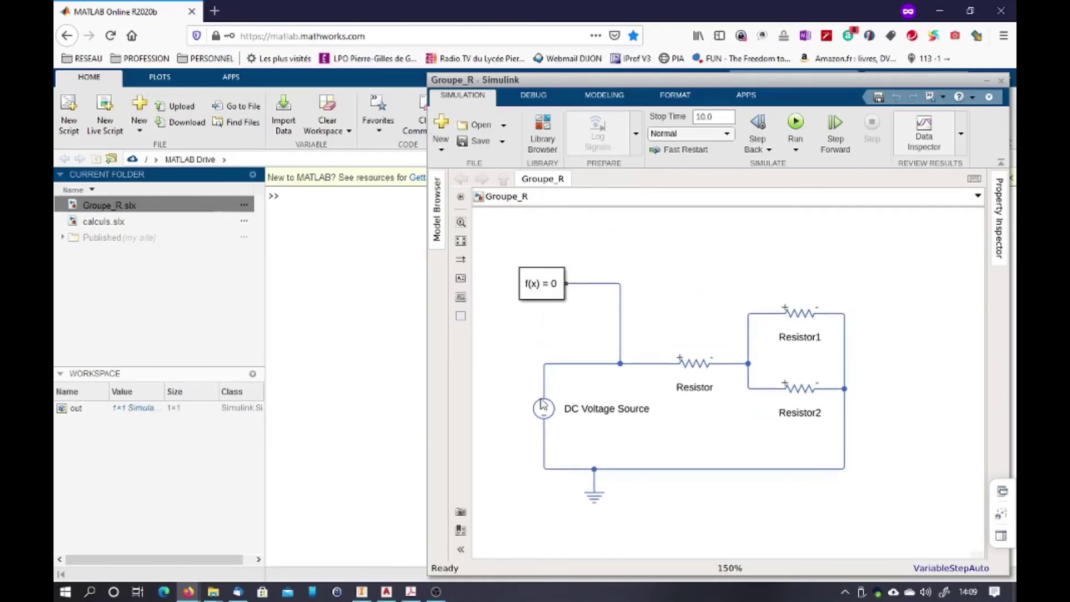
Run the simulation of the Groupe_R resistor circuit
{"action": "left_click", "coordinate": [546, 425]}
{"action": "left_click", "coordinate": [772, 446]}
{"action": "left_click", "coordinate": [796, 125]}
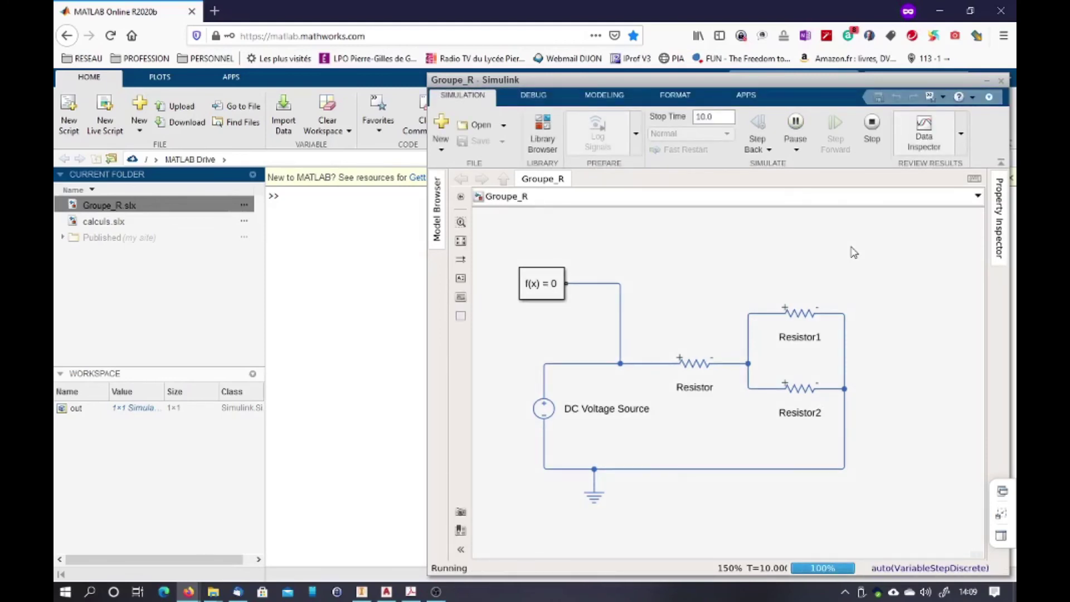
View the logged Simscape simulation data (out.simlog) of the series resistor named Resistor
{"action": "left_click", "coordinate": [695, 369]}
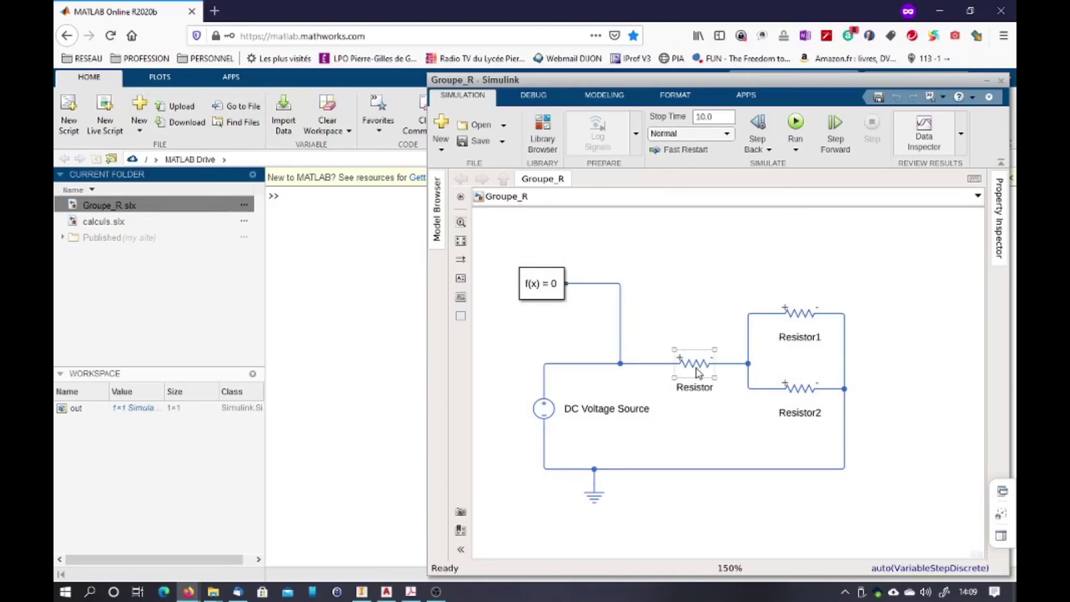
{"action": "left_click", "coordinate": [699, 373]}
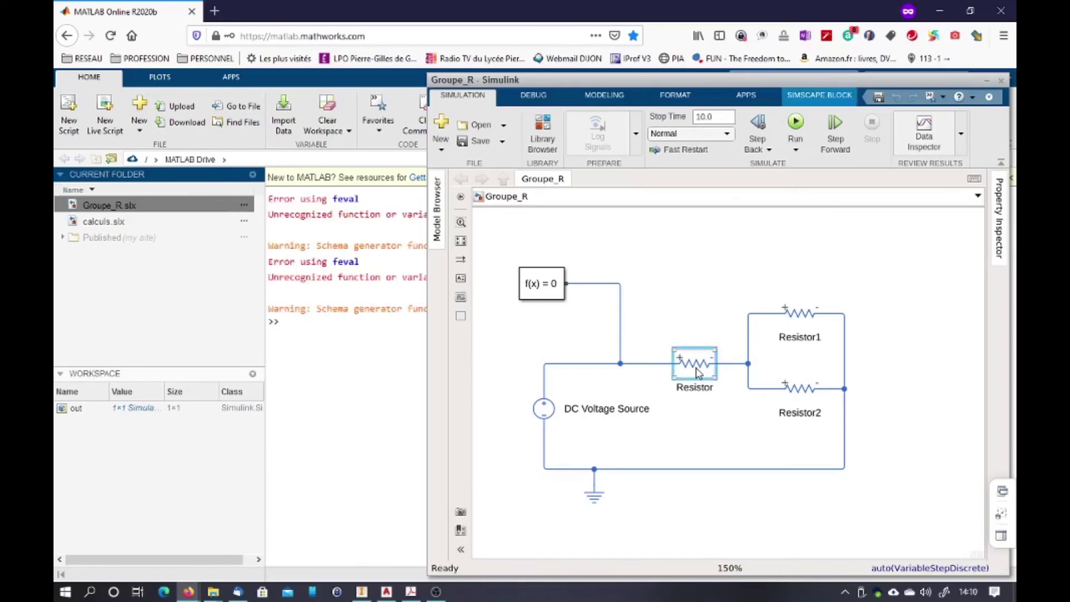
{"action": "right_click", "coordinate": [698, 374]}
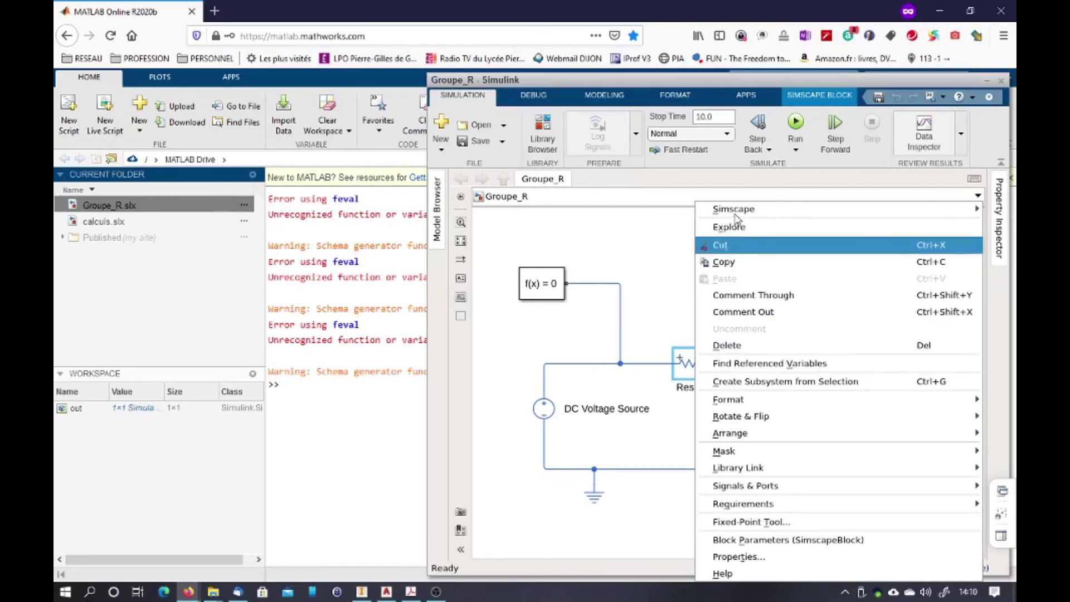
{"action": "mouse_move", "coordinate": [736, 215]}
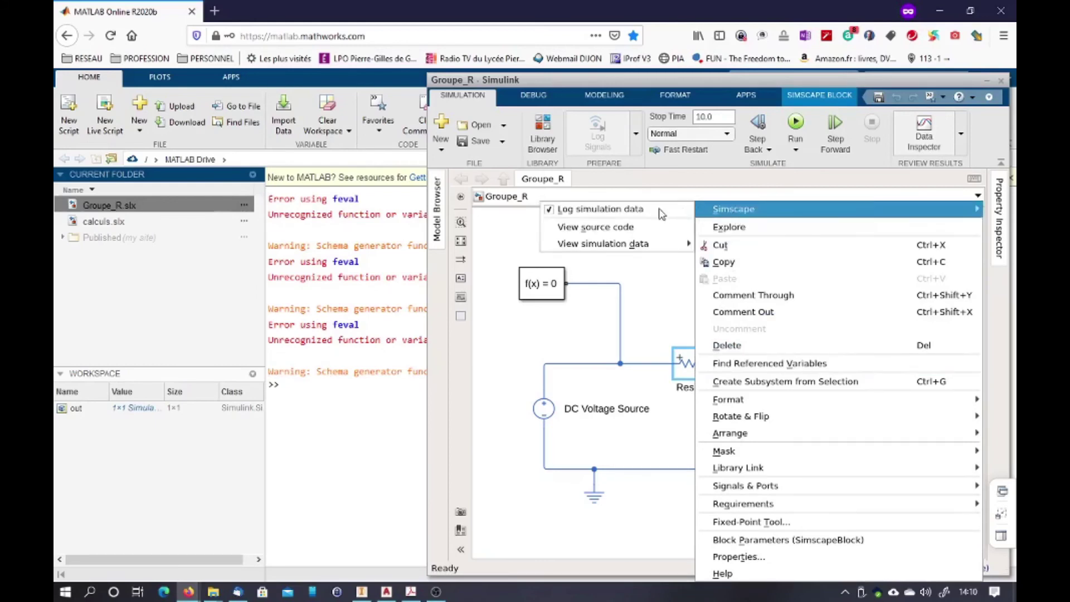
{"action": "mouse_move", "coordinate": [605, 247]}
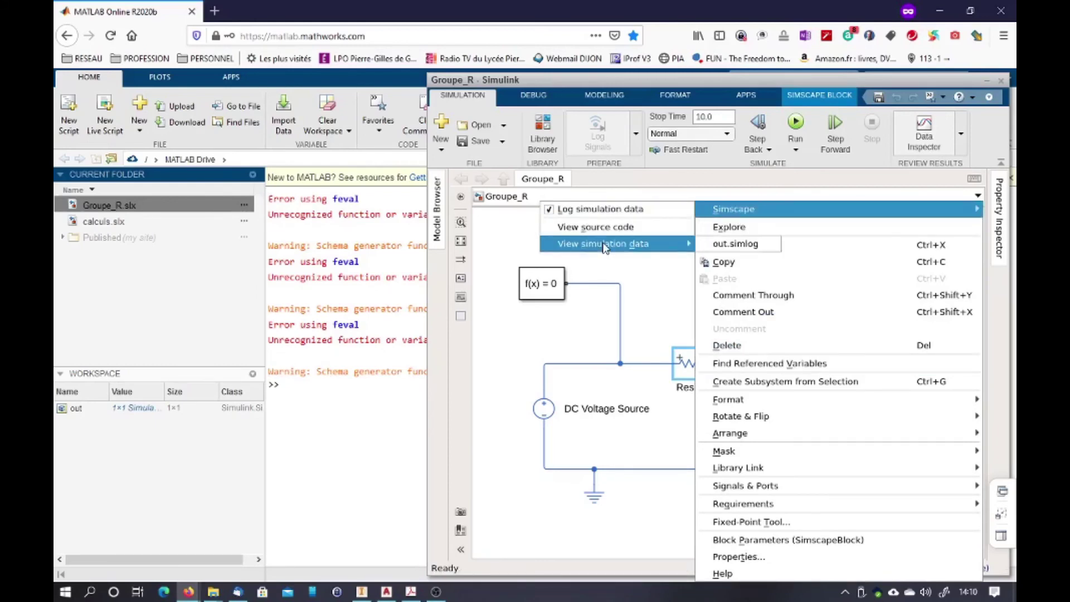
{"action": "left_click", "coordinate": [724, 246]}
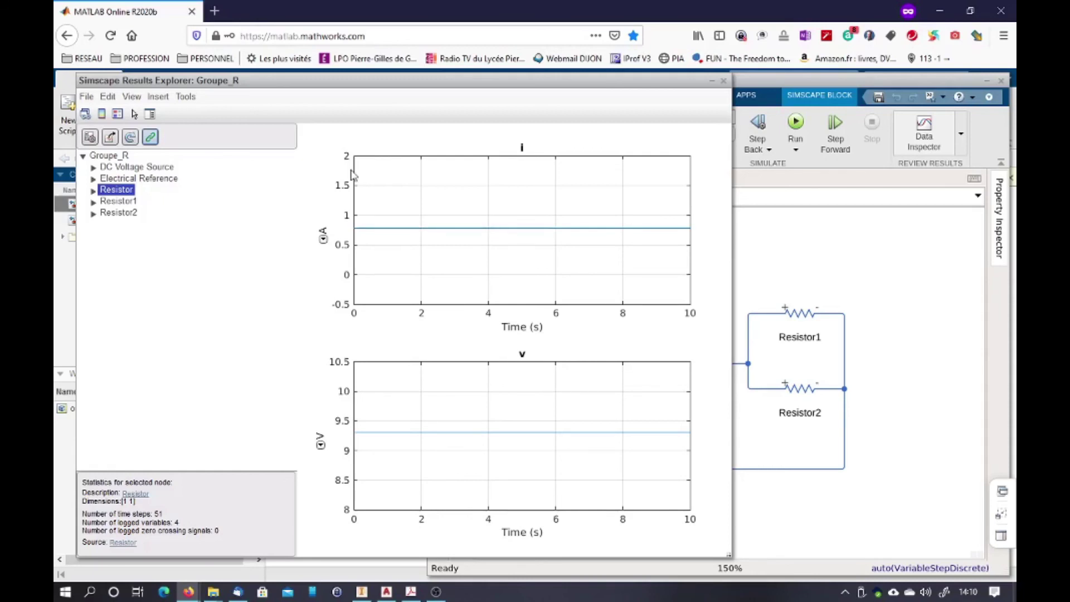
Plot the DC Voltage Source results and read its voltage and current with data tips near mid-simulation
{"action": "left_click", "coordinate": [124, 168]}
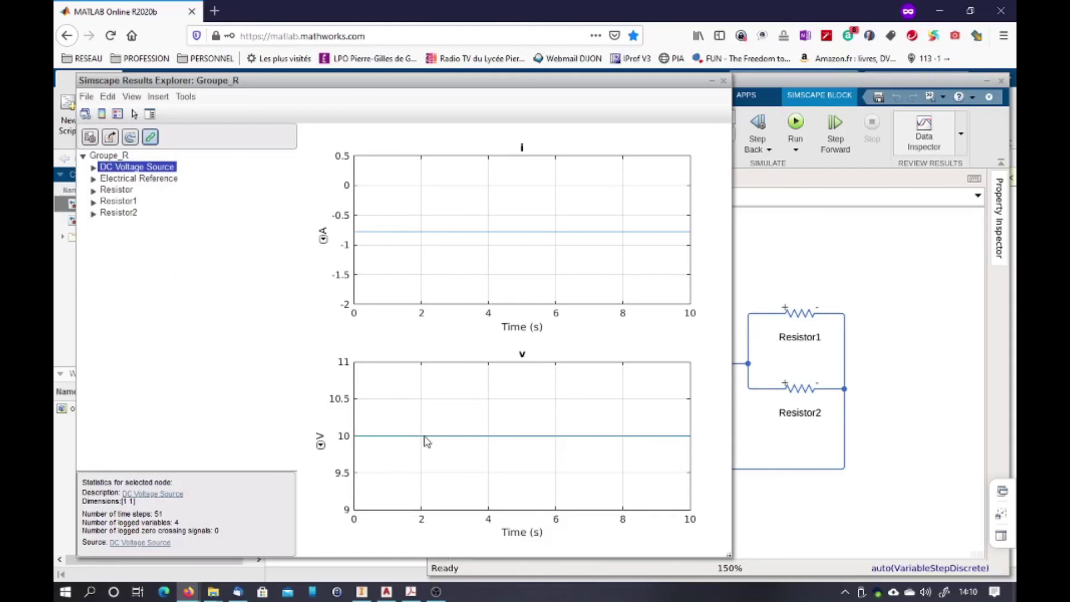
{"action": "left_click", "coordinate": [521, 436]}
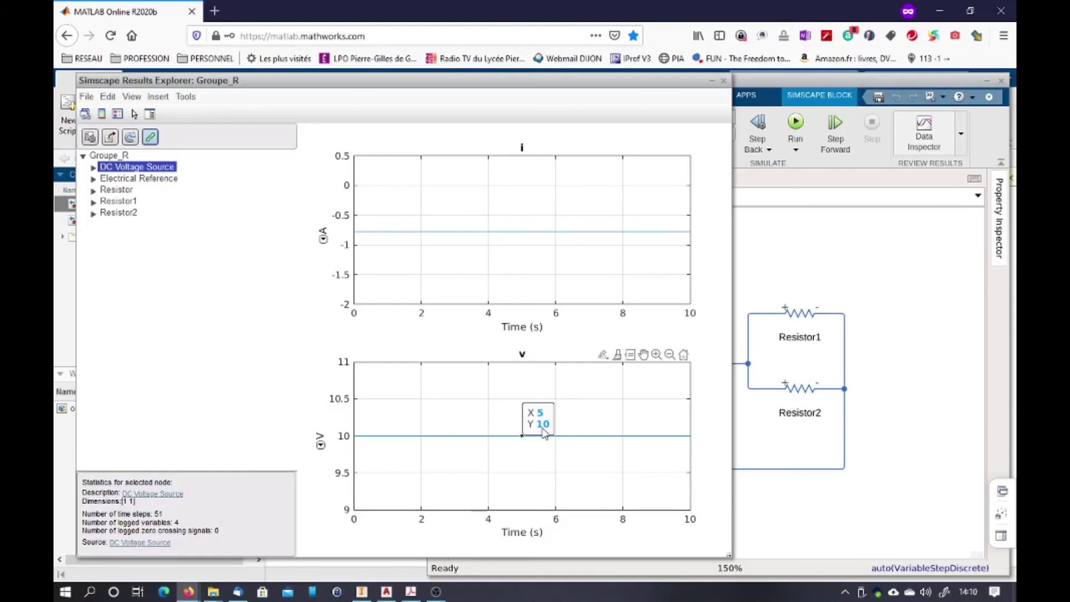
{"action": "left_click", "coordinate": [516, 232]}
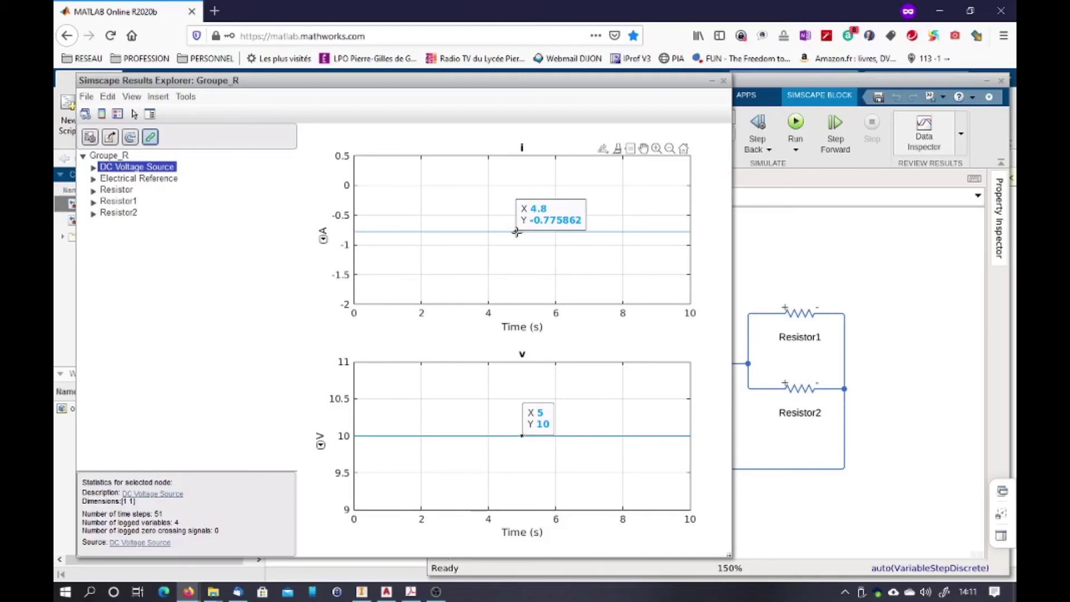
Plot the results of the block named Resistor and read its current and voltage with data tips near mid-simulation
{"action": "left_click", "coordinate": [109, 190]}
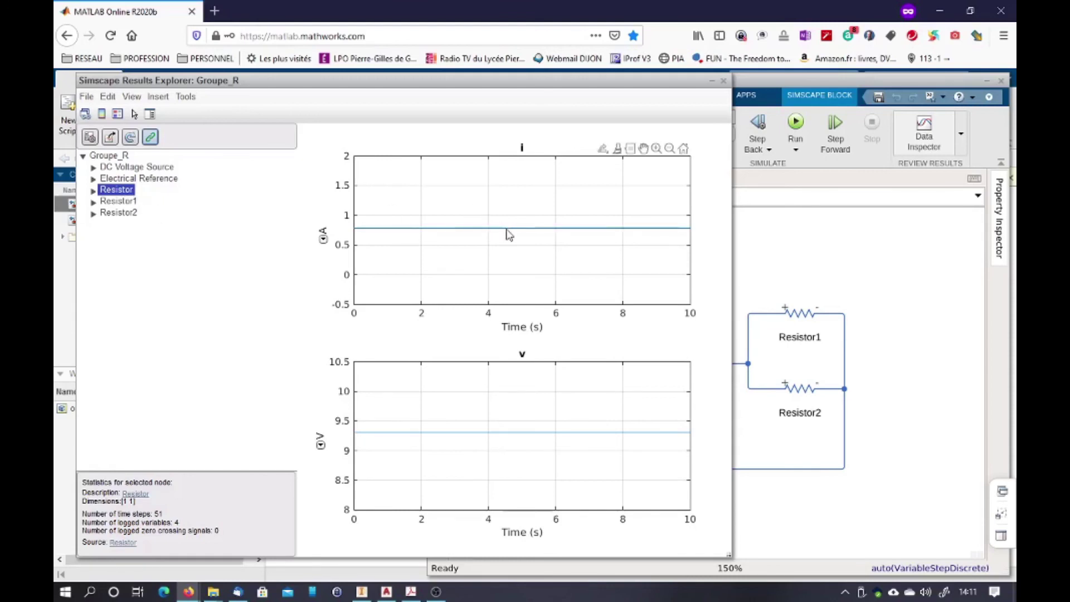
{"action": "mouse_move", "coordinate": [529, 222]}
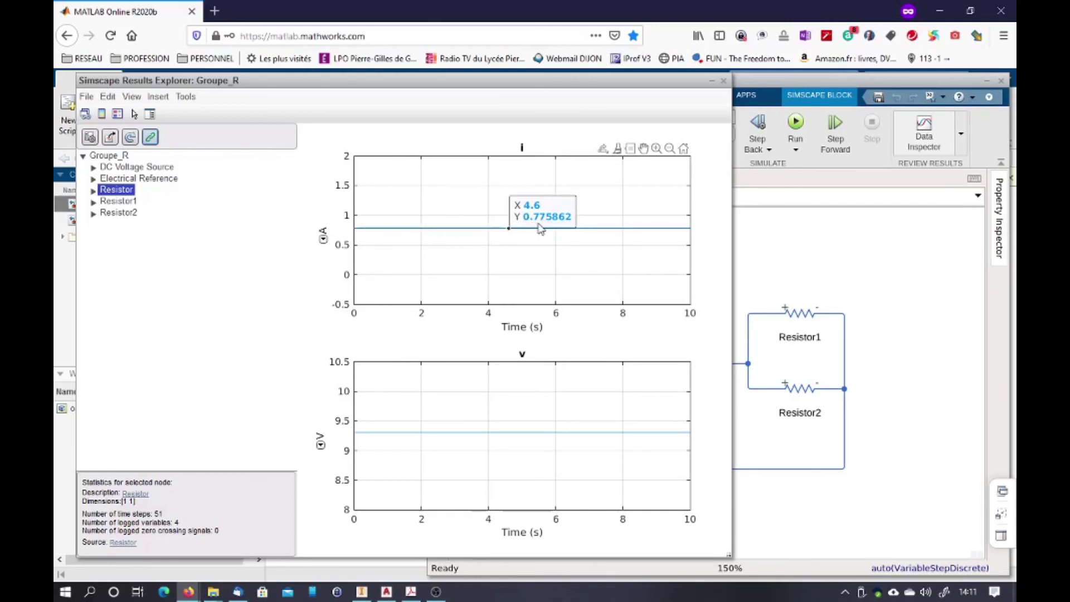
{"action": "mouse_move", "coordinate": [513, 433]}
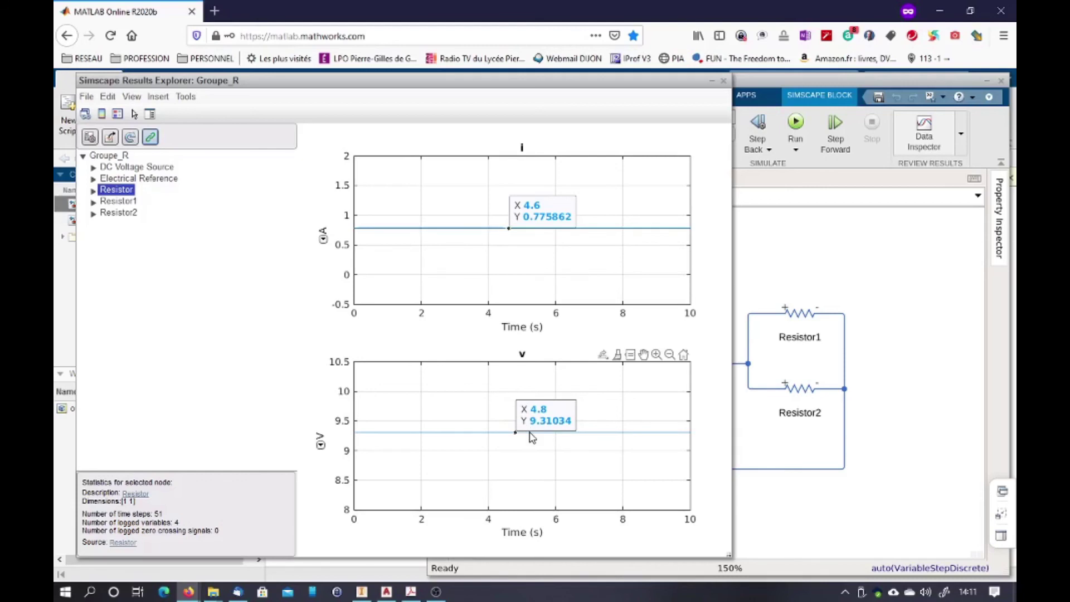